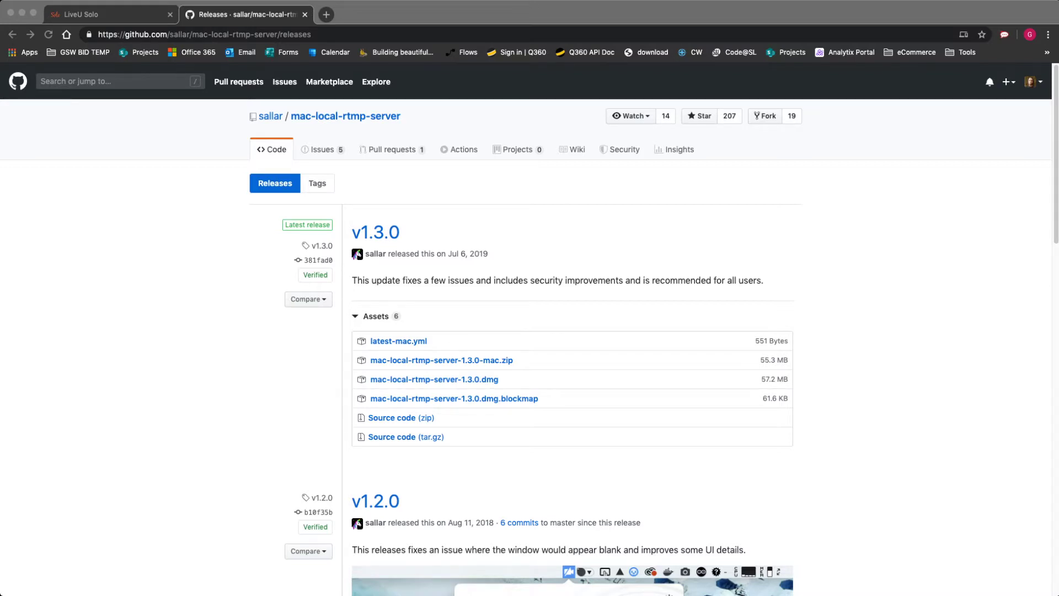
Download mac-local-rtmp-server-1.3.0.dmg from the v1.3.0 release assets and open the downloaded disk image.
click(312, 34)
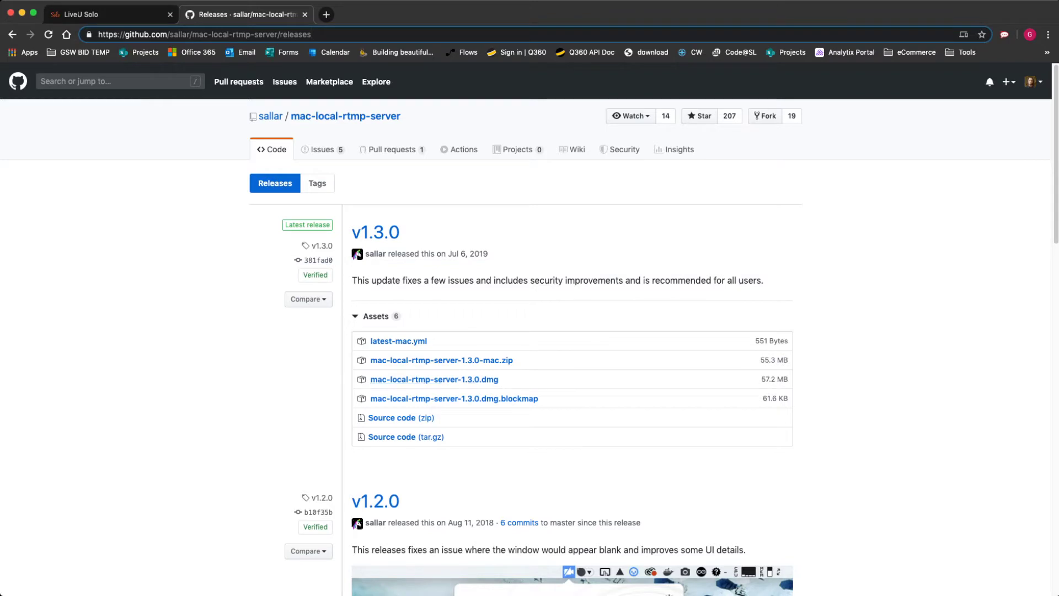
drag(514, 381, 378, 380)
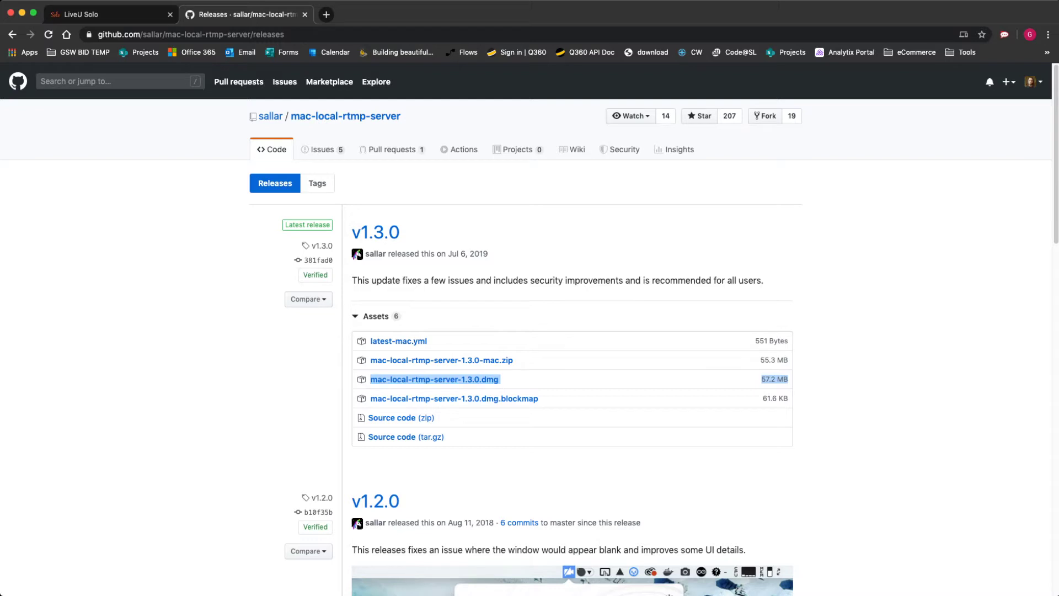
click(520, 382)
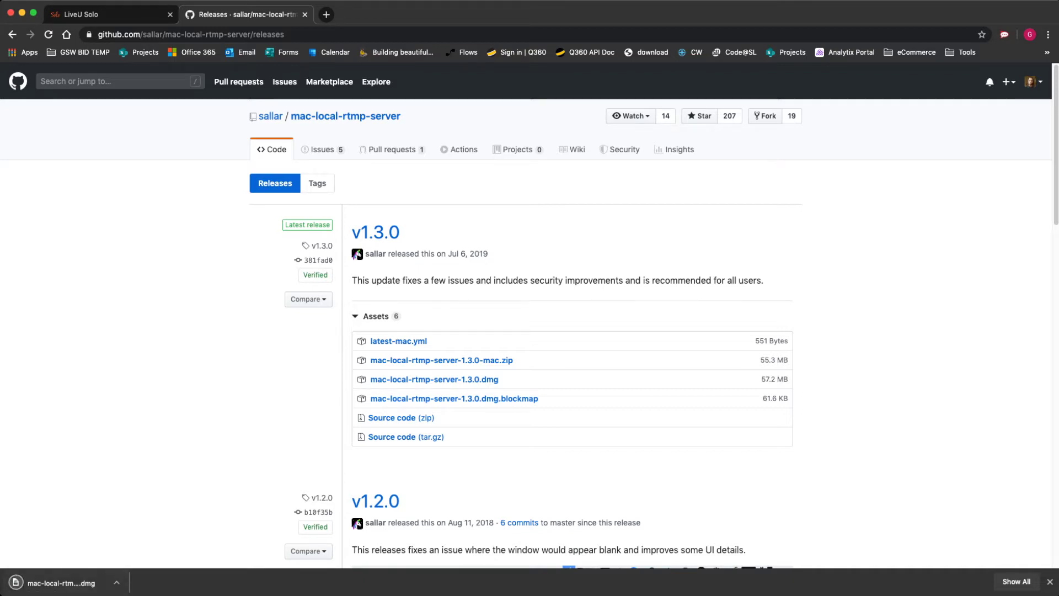
click(60, 582)
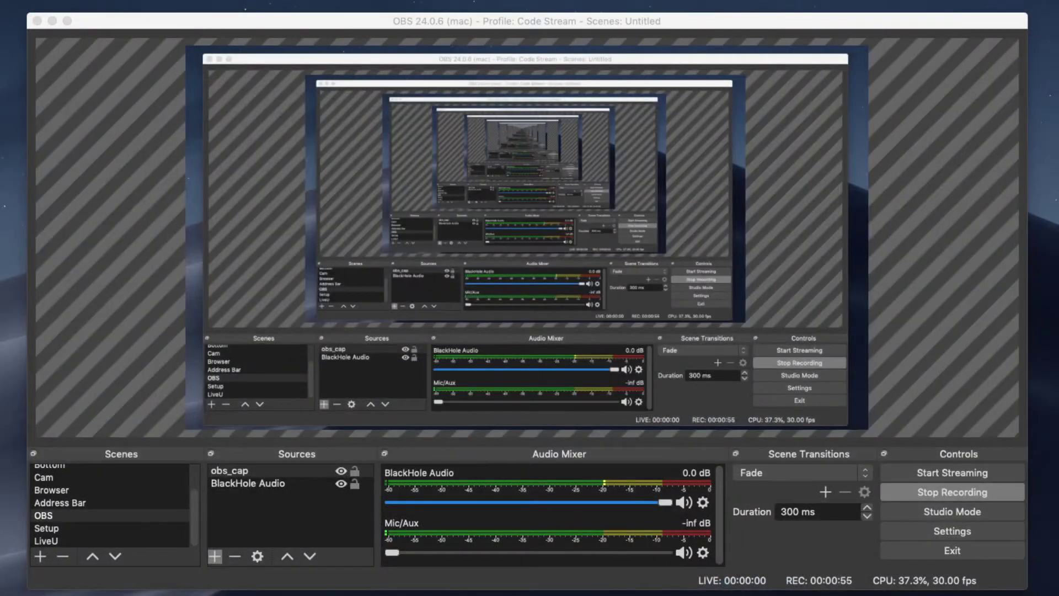
Install Local RTMP Server.app by copying it from the disk image into the Applications folder.
drag(529, 12, 623, 205)
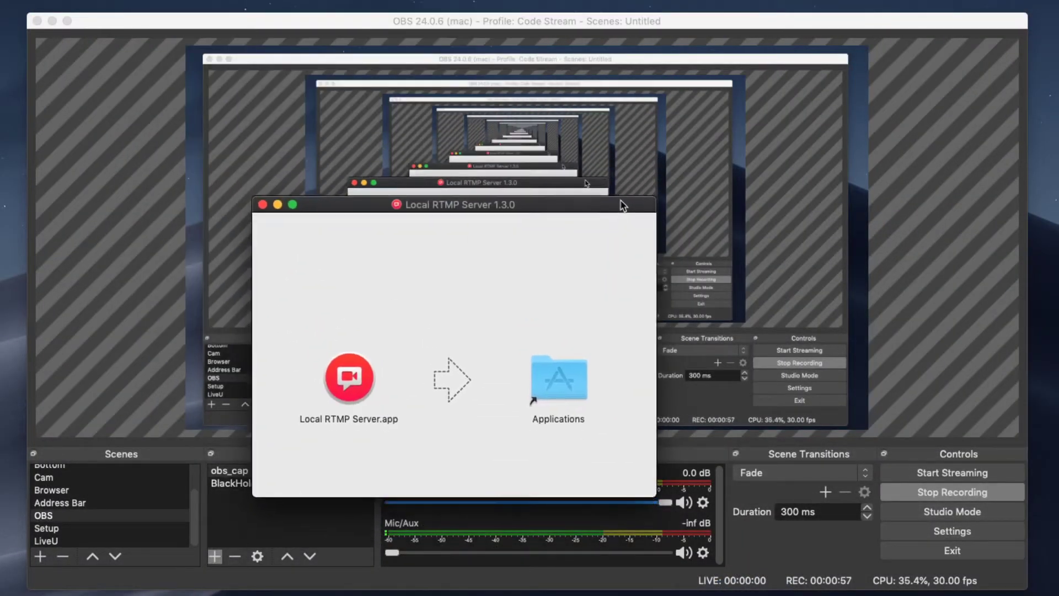
click(348, 385)
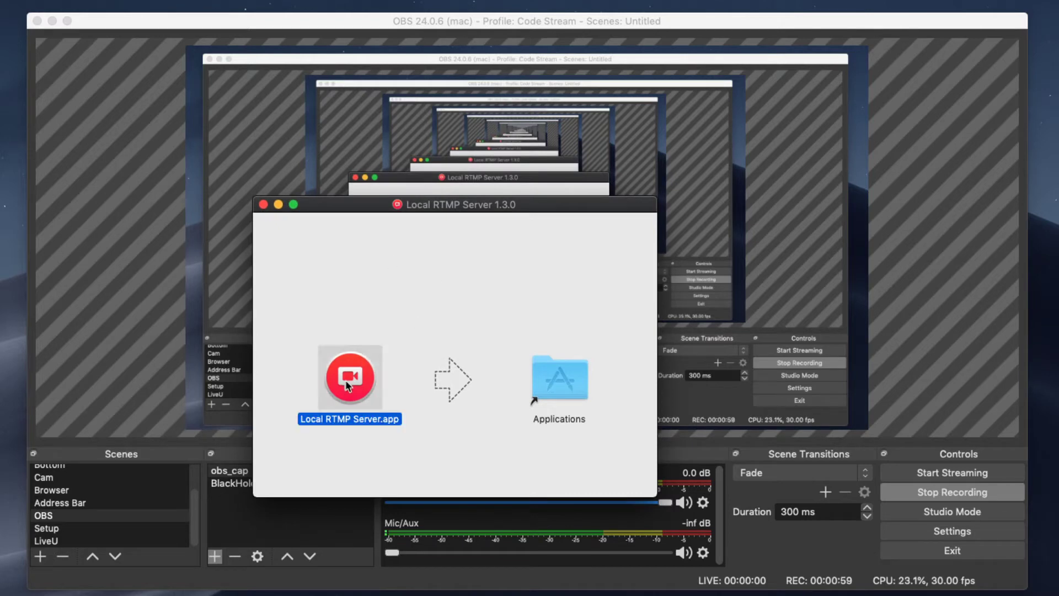
drag(347, 385, 549, 389)
drag(473, 203, 478, 150)
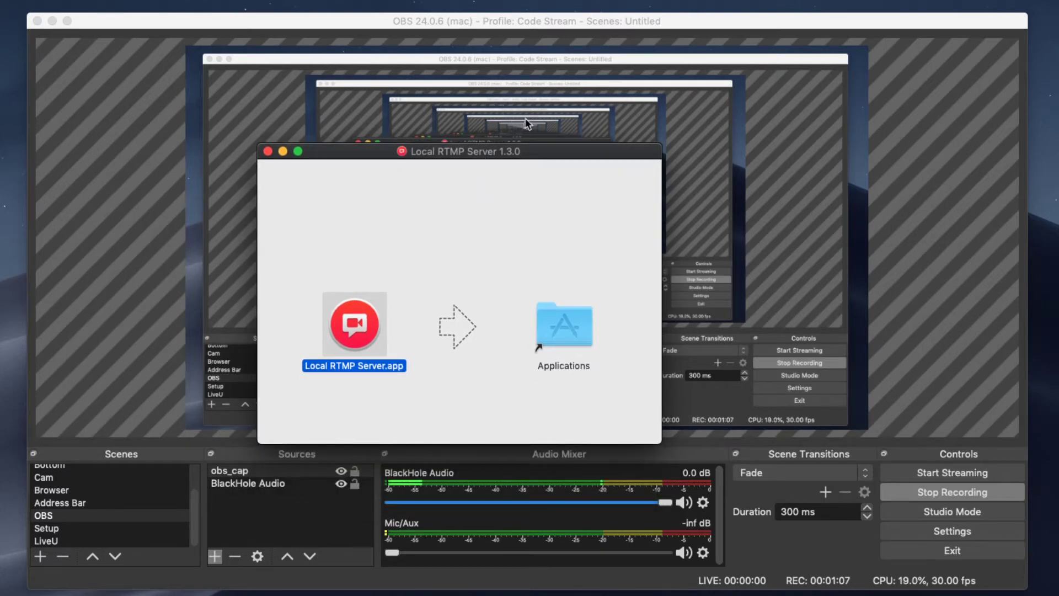
Find and launch Local RTMP Server.app with Spotlight, and approve opening the app downloaded from the Internet.
key(super+space)
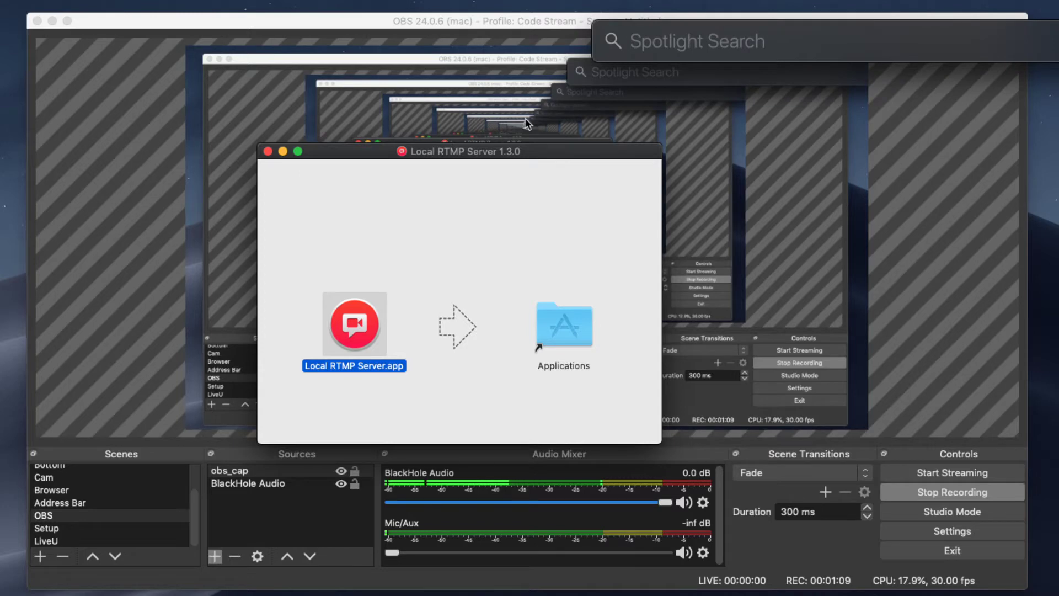
text(Local)
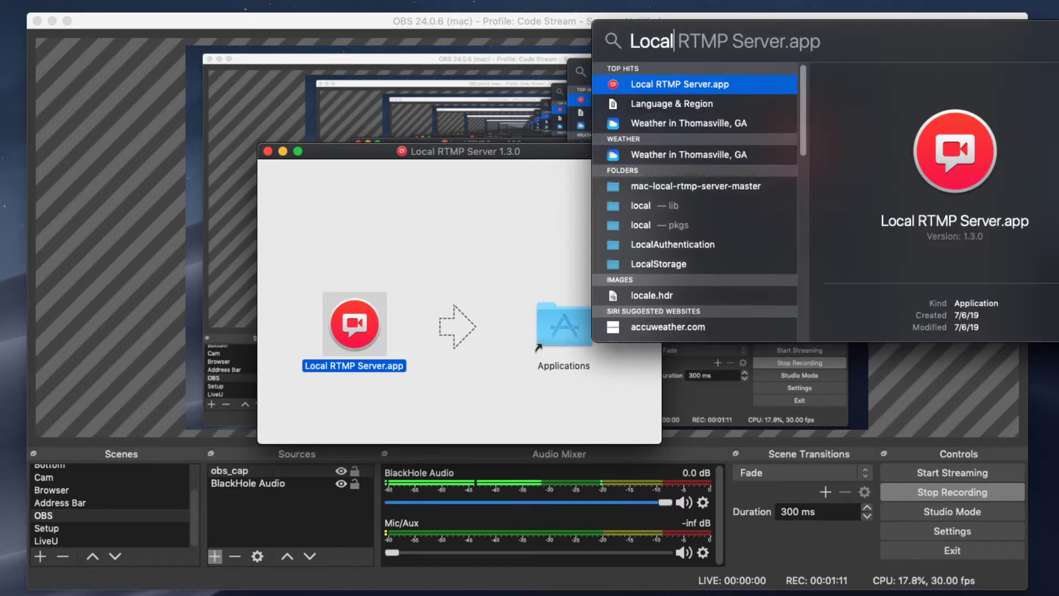
key(Return)
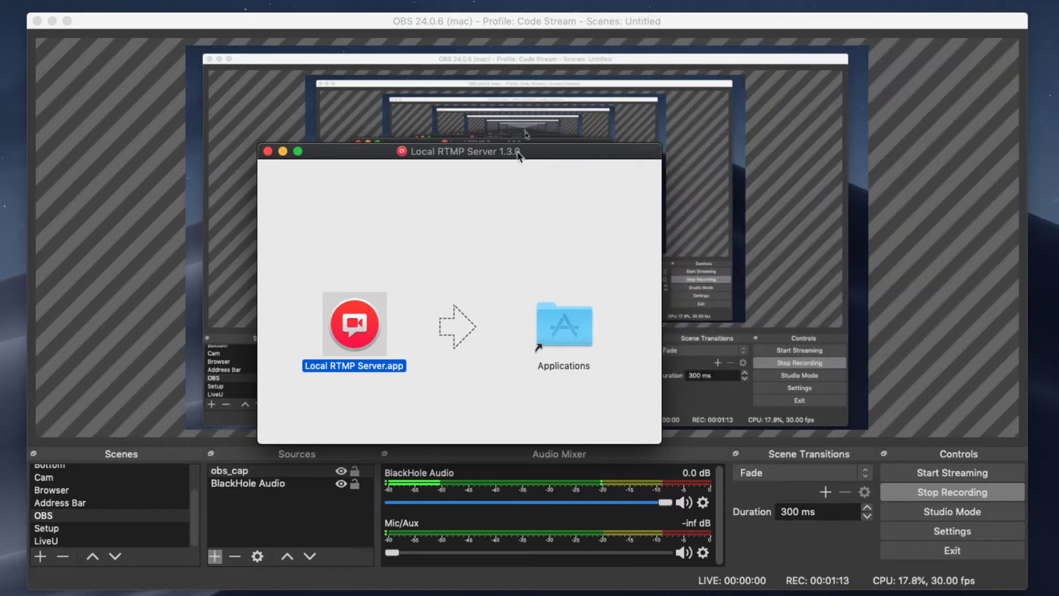
drag(511, 154, 646, 217)
drag(140, 76, 355, 184)
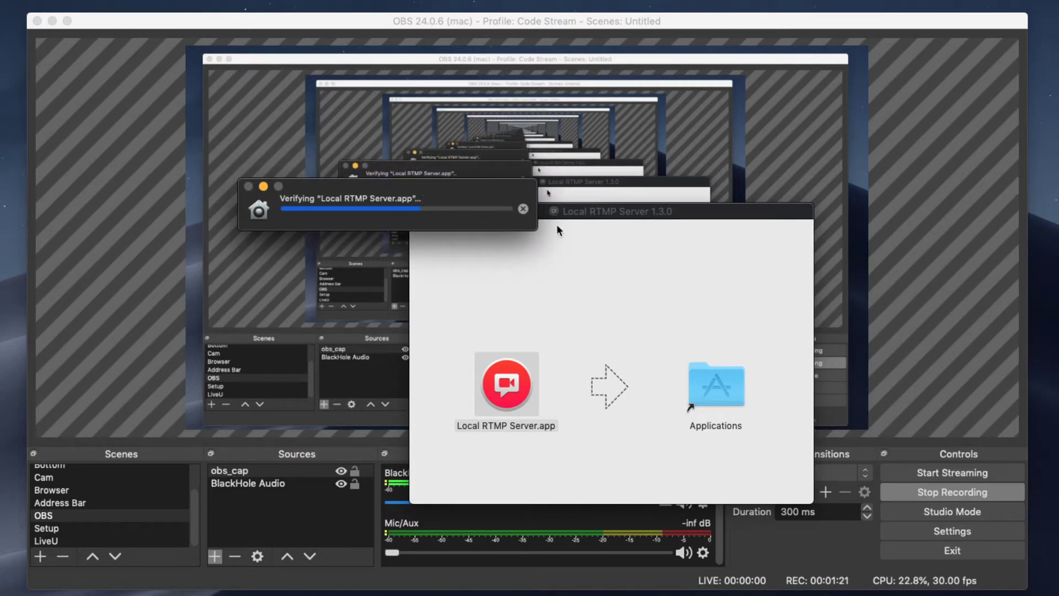
drag(554, 215, 682, 191)
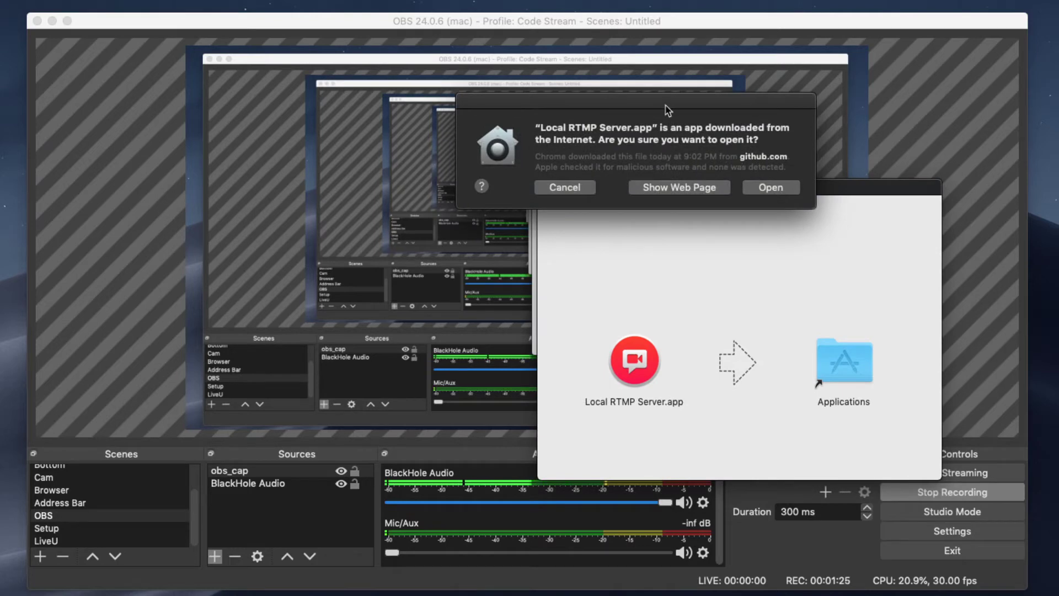
drag(669, 107, 477, 219)
click(584, 302)
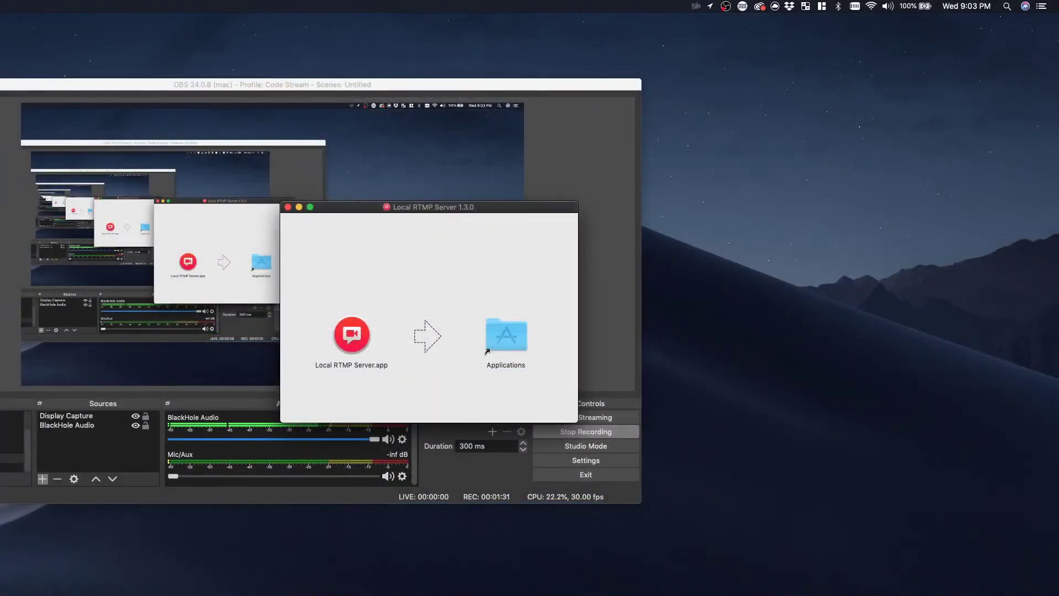
Show the Local RTMP Server's connection details and copy its stream key.
click(696, 7)
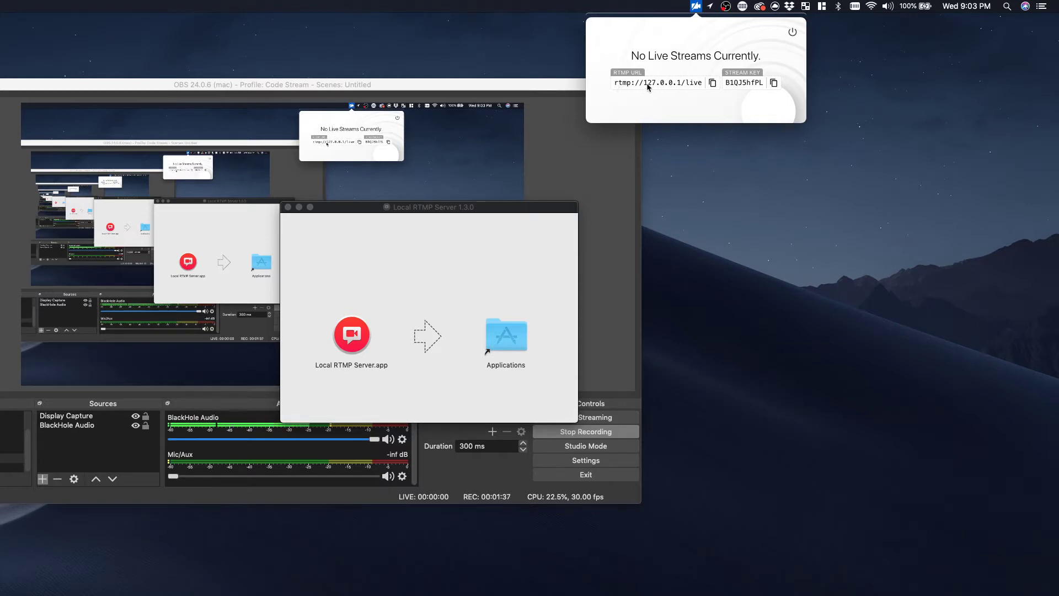
click(773, 86)
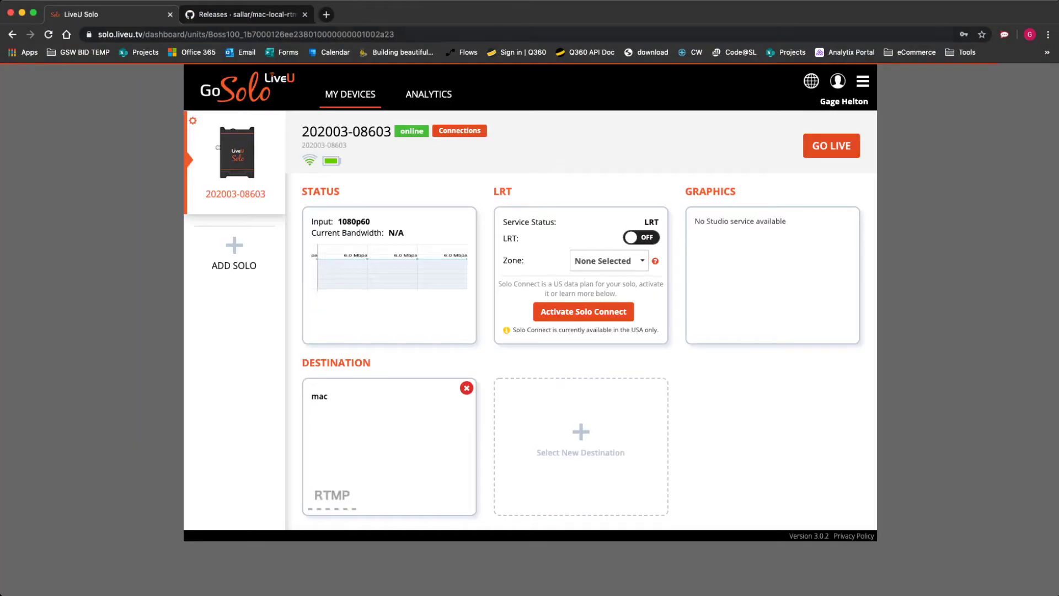
Switch to the LiveU Solo dashboard in the browser and delete the unit's existing "mac" RTMP destination.
click(408, 34)
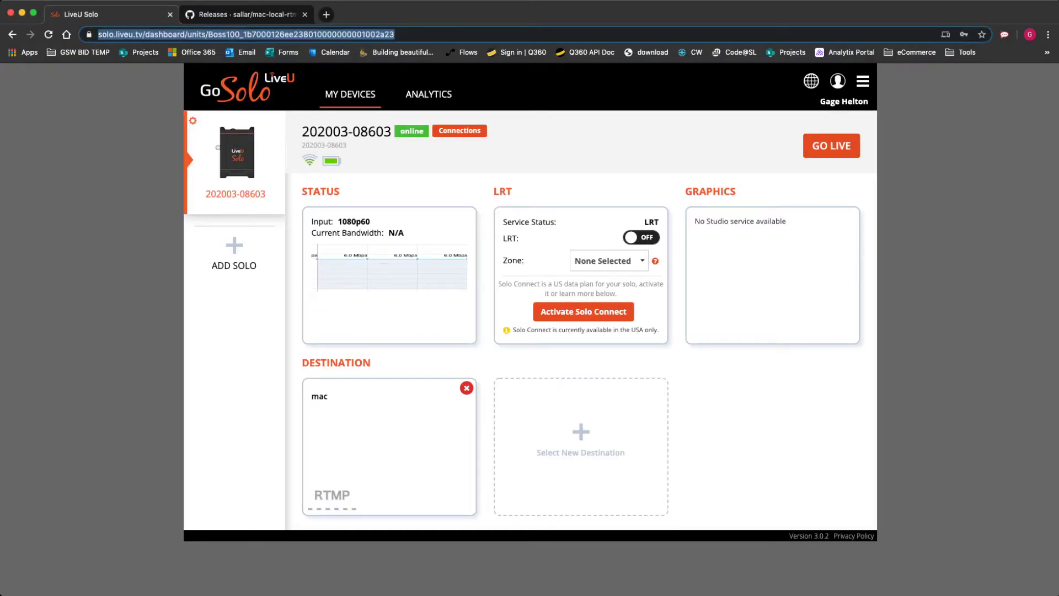
click(22, 12)
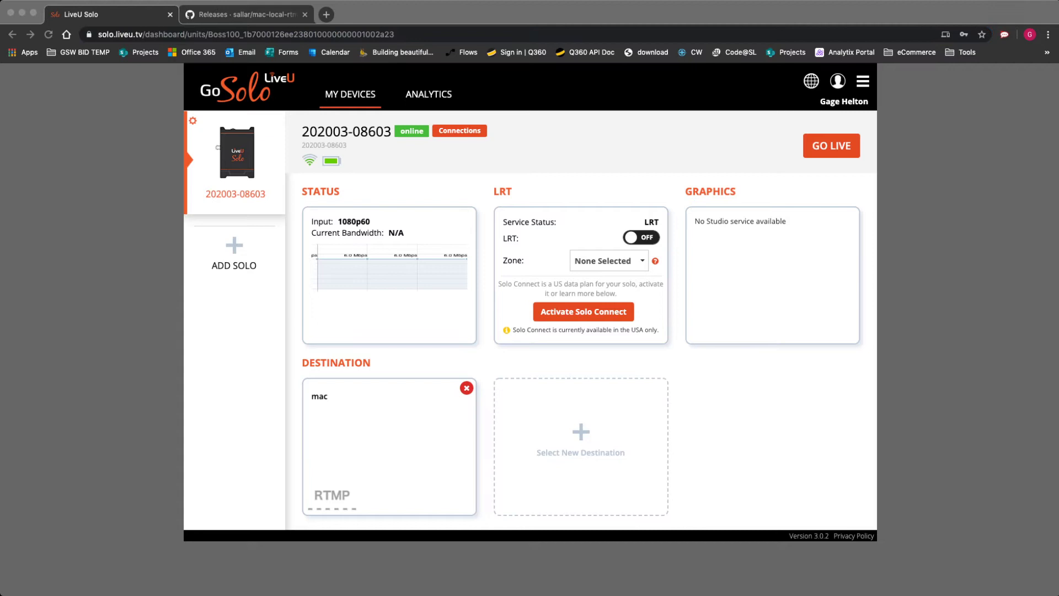
key(super+Tab)
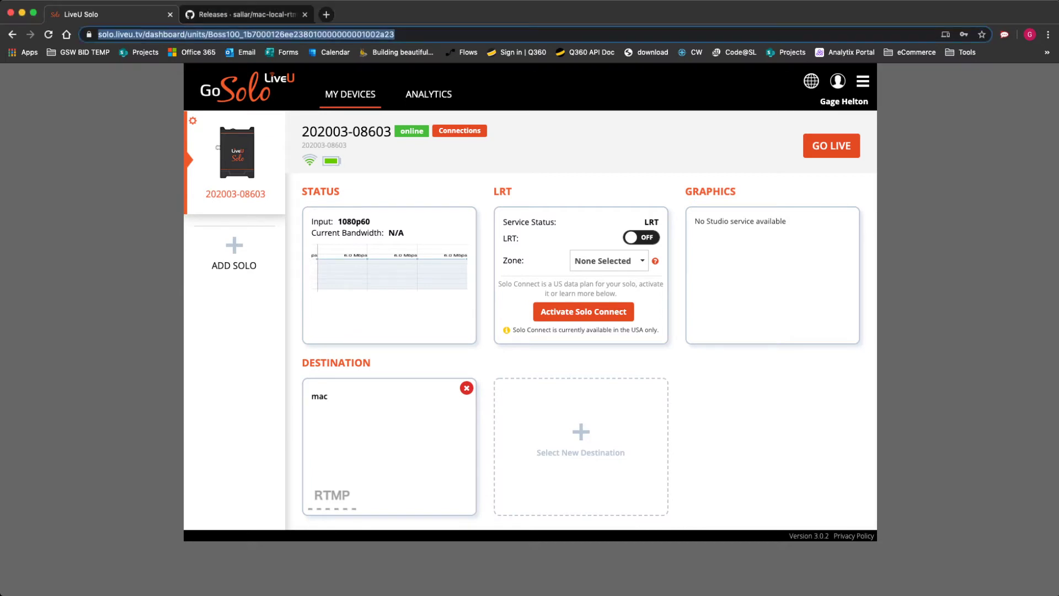
click(467, 388)
click(634, 159)
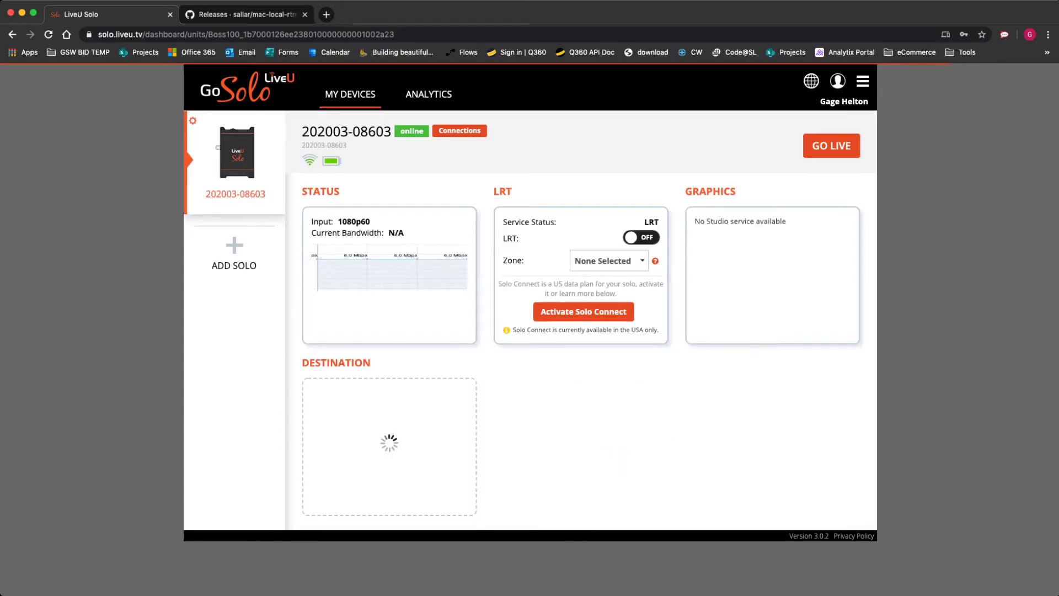
Start a new destination for the Solo unit using the Generic RTMP type under Additional Streaming Destination.
click(389, 446)
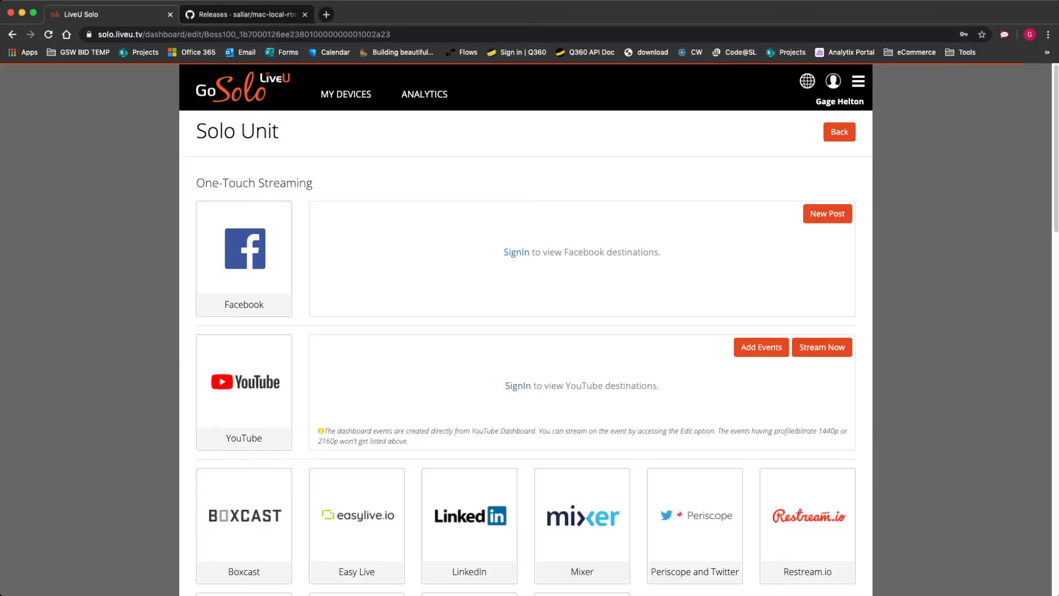
scroll(695, 378, down, 3)
scroll(694, 375, down, 10)
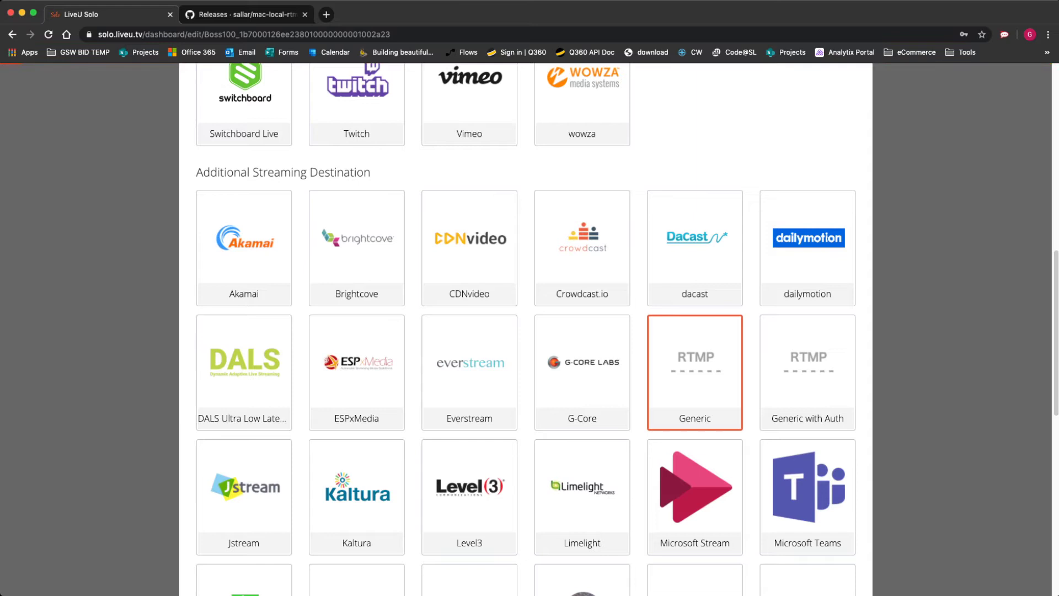
click(694, 375)
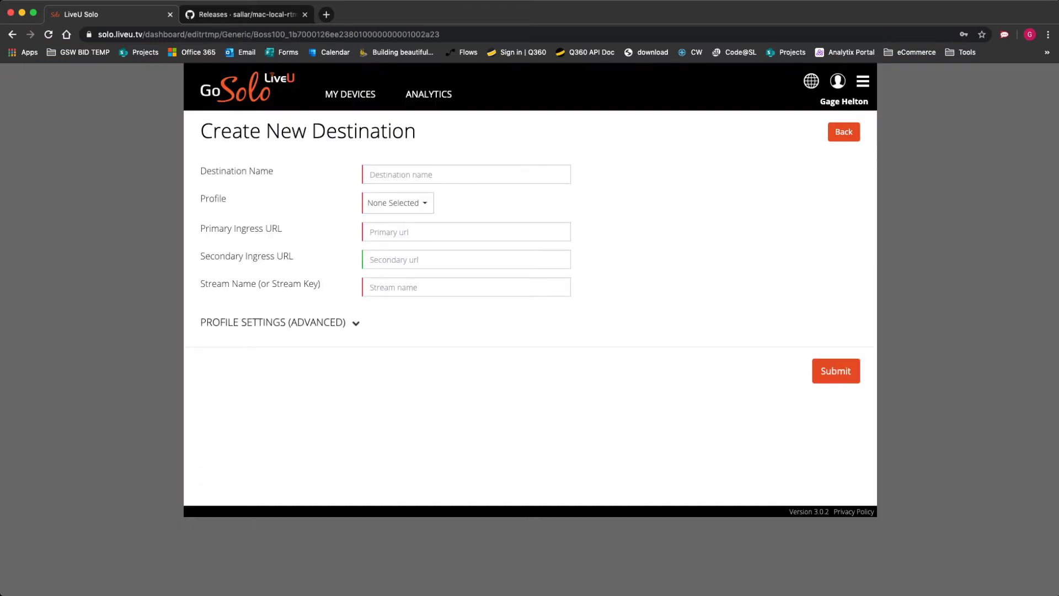
Name the new destination Macbook and set its profile to 1920 x 1080 Widescreen (16:9) 60 fps.
click(466, 174)
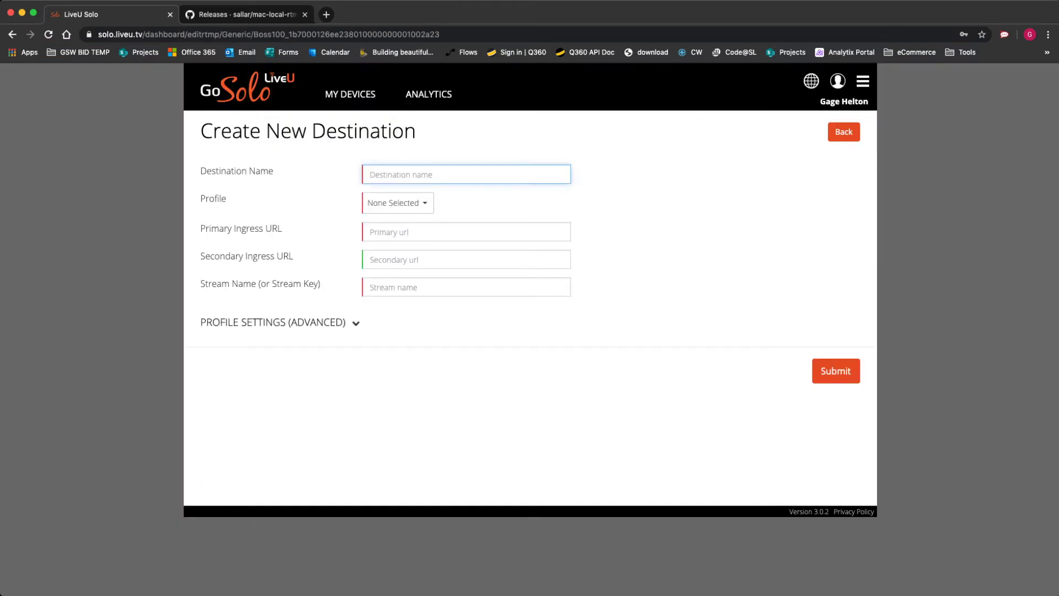
text(Macbook)
click(398, 202)
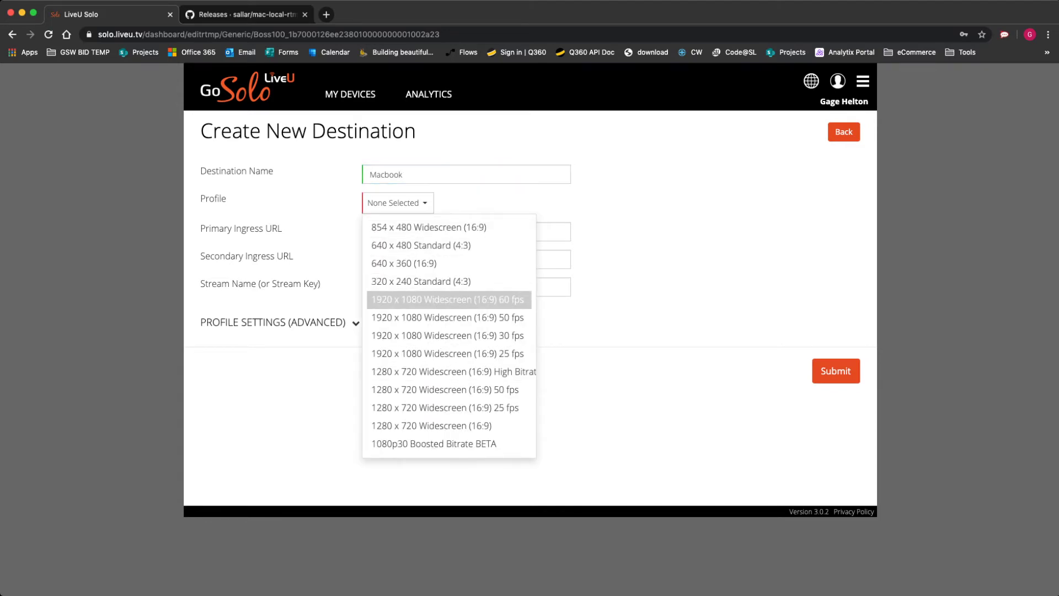
click(448, 300)
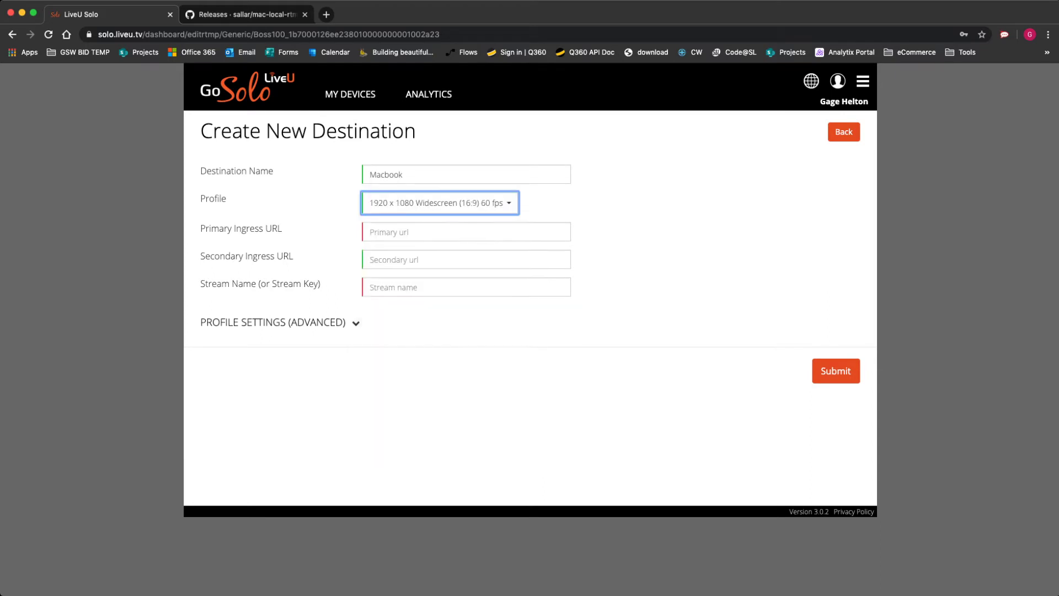
Begin the destination's primary ingress URL with the rtmp protocol prefix.
click(466, 232)
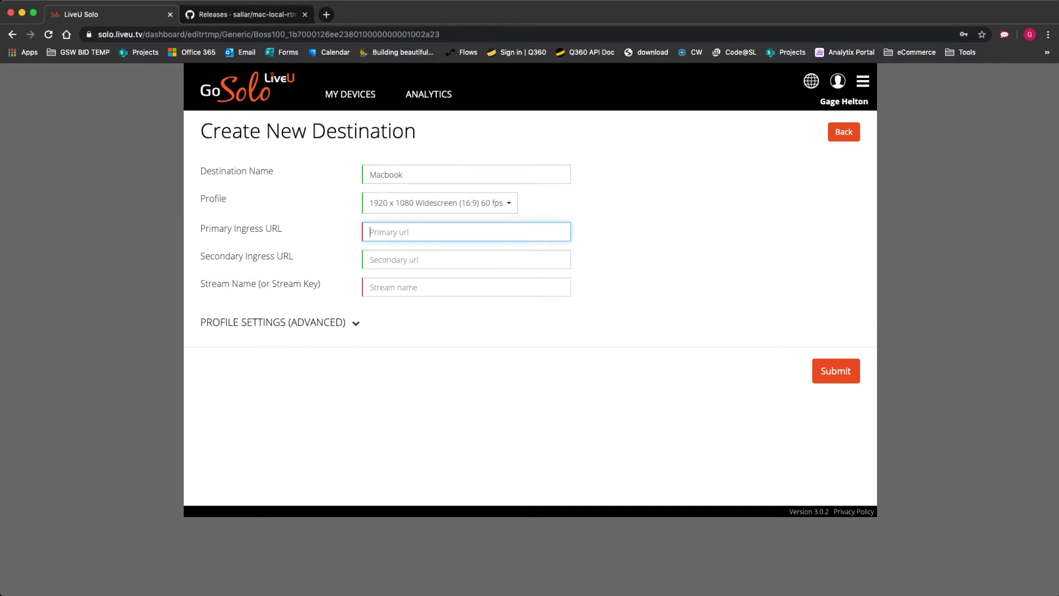
text(rtmp:/)
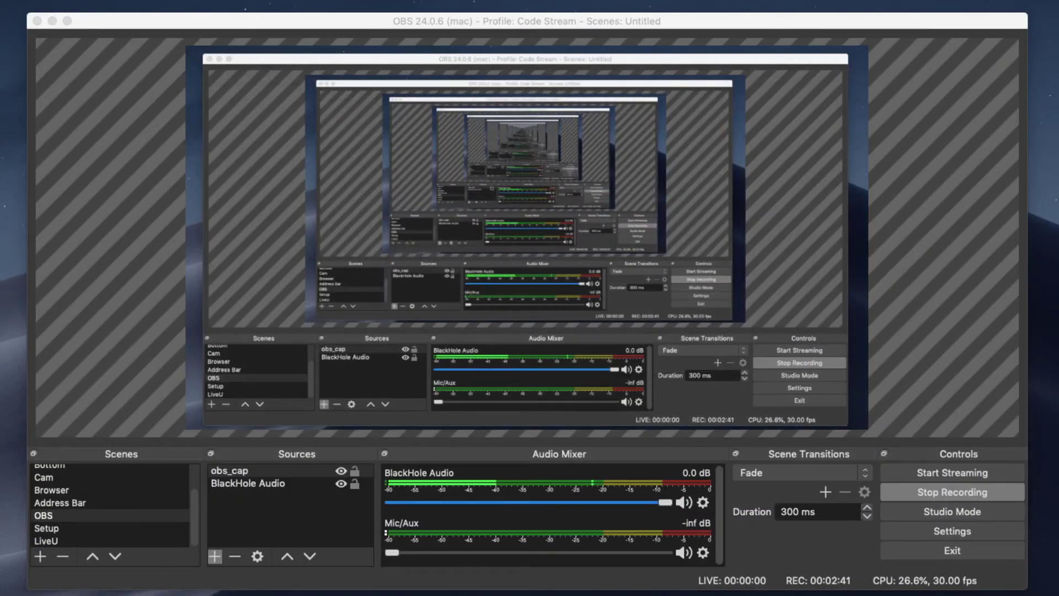
Open Terminal.app through Spotlight and run ifconfig to list the Mac's network interfaces.
click(948, 290)
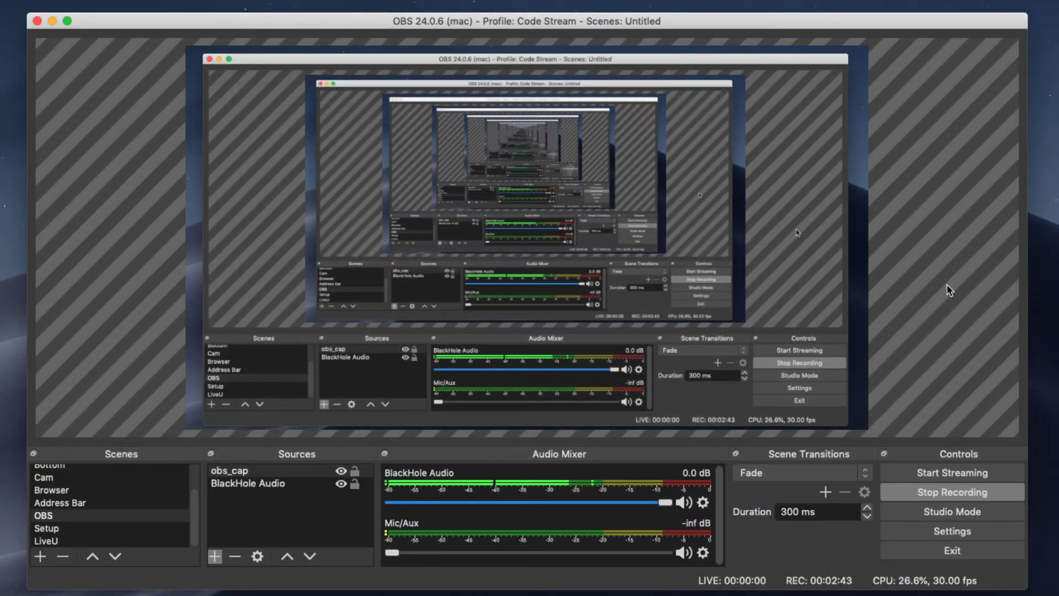
key(super+space)
text(terminal)
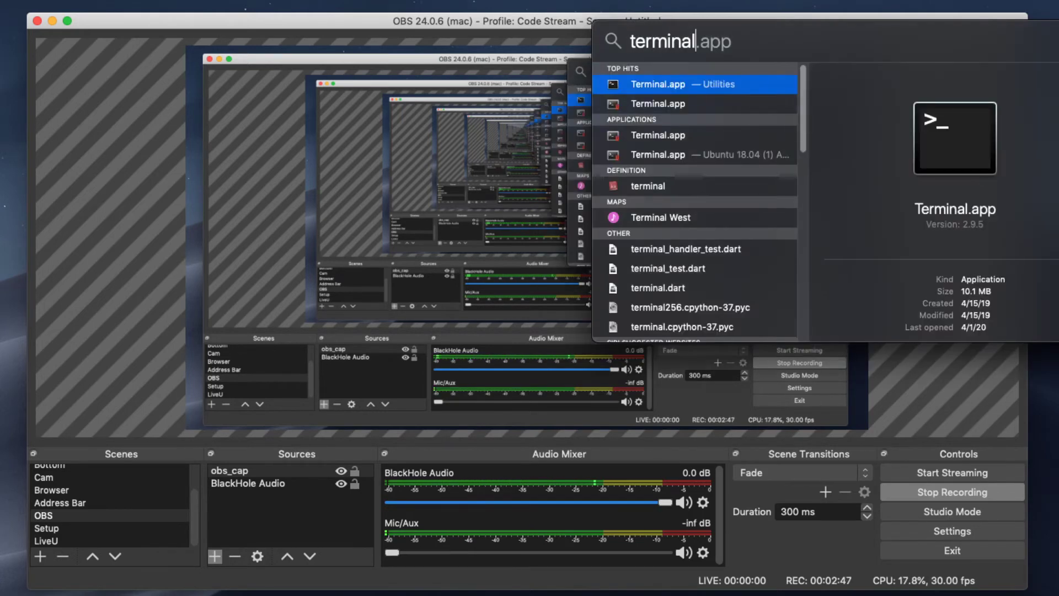
key(Return)
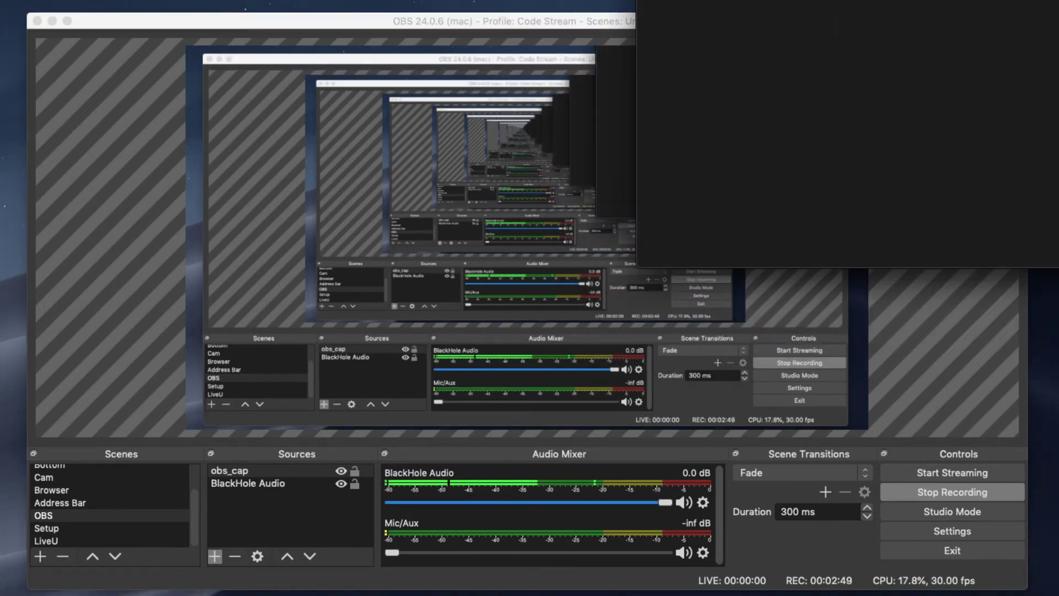
drag(604, 31, 348, 154)
text(ifconfig)
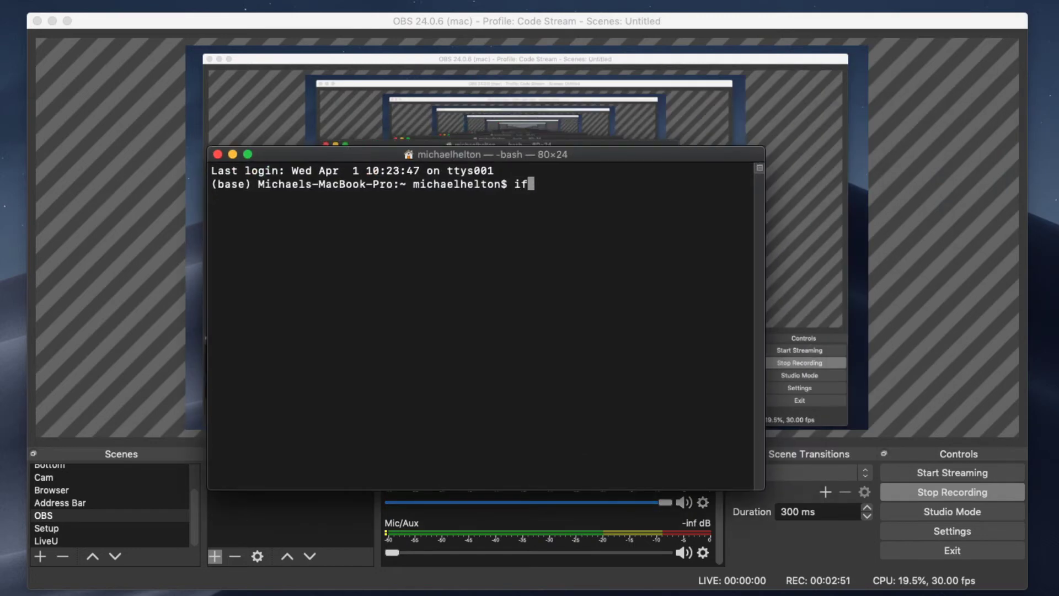
key(Return)
Look through the ifconfig output from the loopback entry onward and select the en5 interface's inet address.
scroll(342, 275, up, 10)
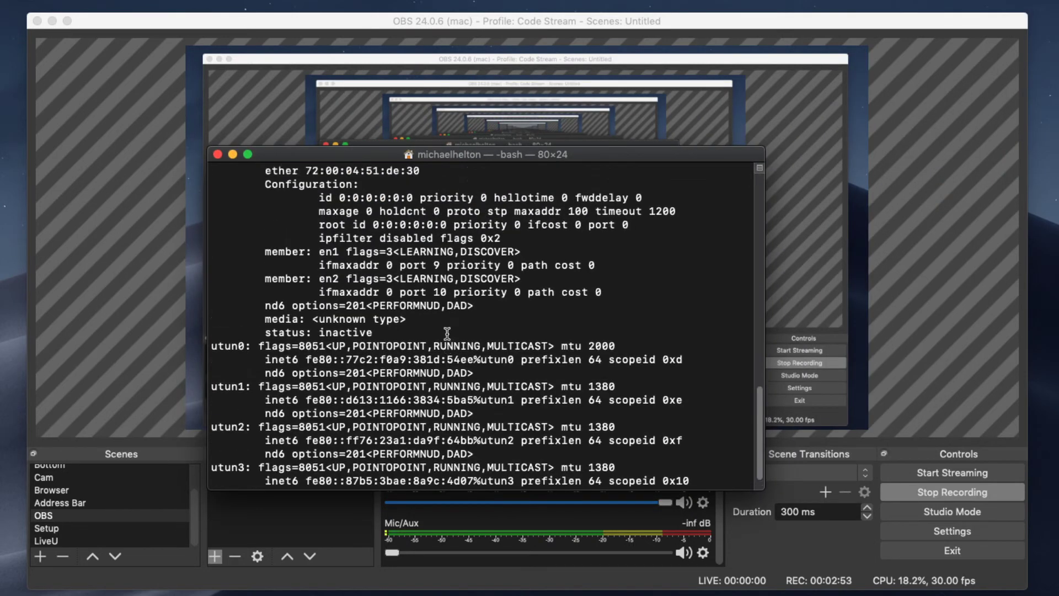
scroll(301, 333, up, 10)
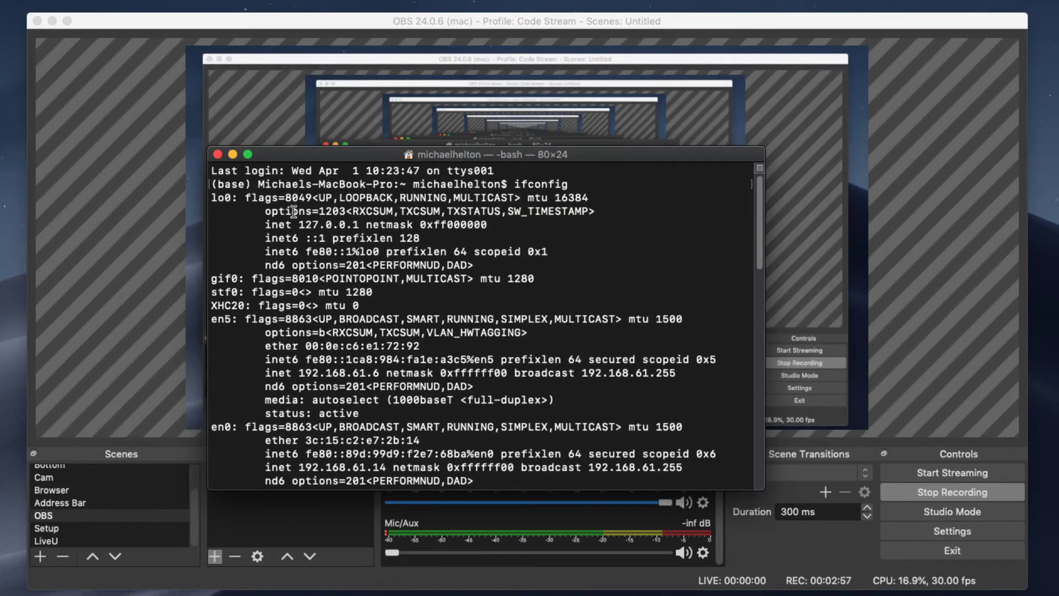
double_click(325, 225)
scroll(326, 225, down, 5)
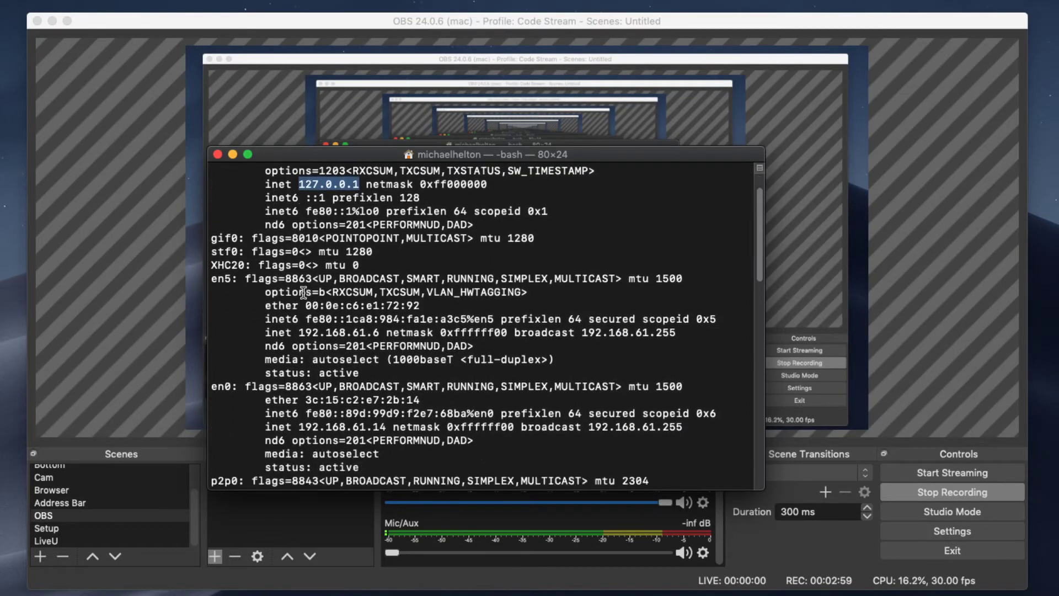
double_click(323, 306)
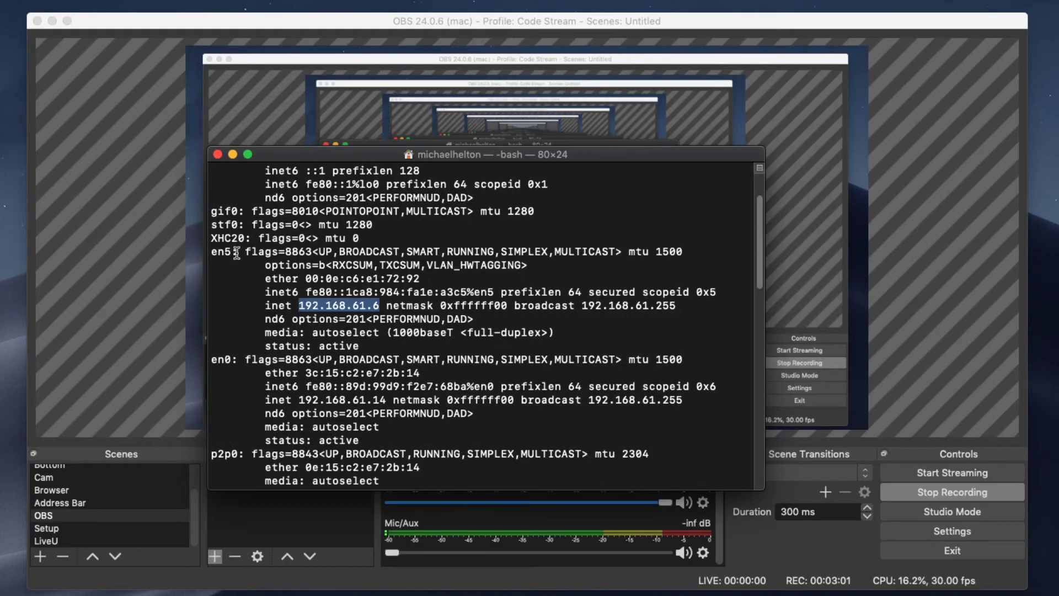
Copy the en5 inet address 192.168.61.6 from Terminal and complete the LiveU Solo primary ingress URL as rtmp://192.168.61.6/live.
drag(216, 251, 606, 349)
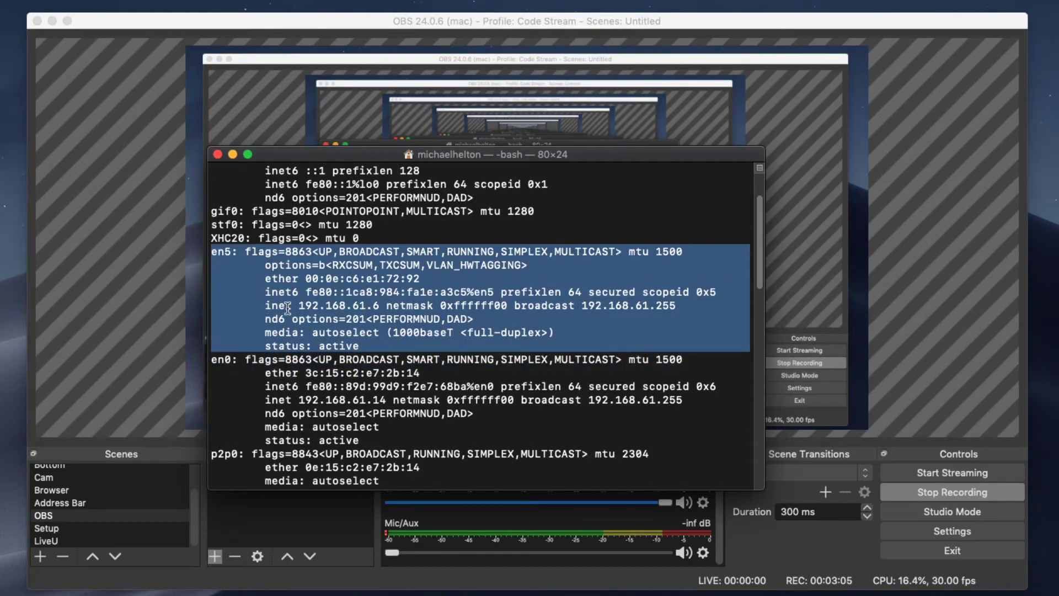
drag(298, 306, 381, 307)
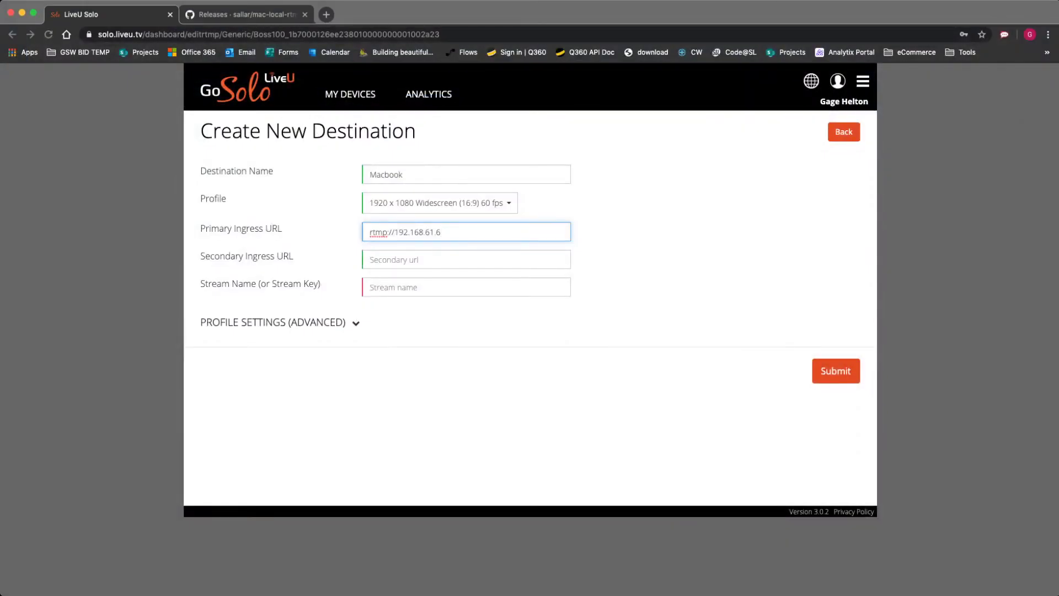
double_click(379, 232)
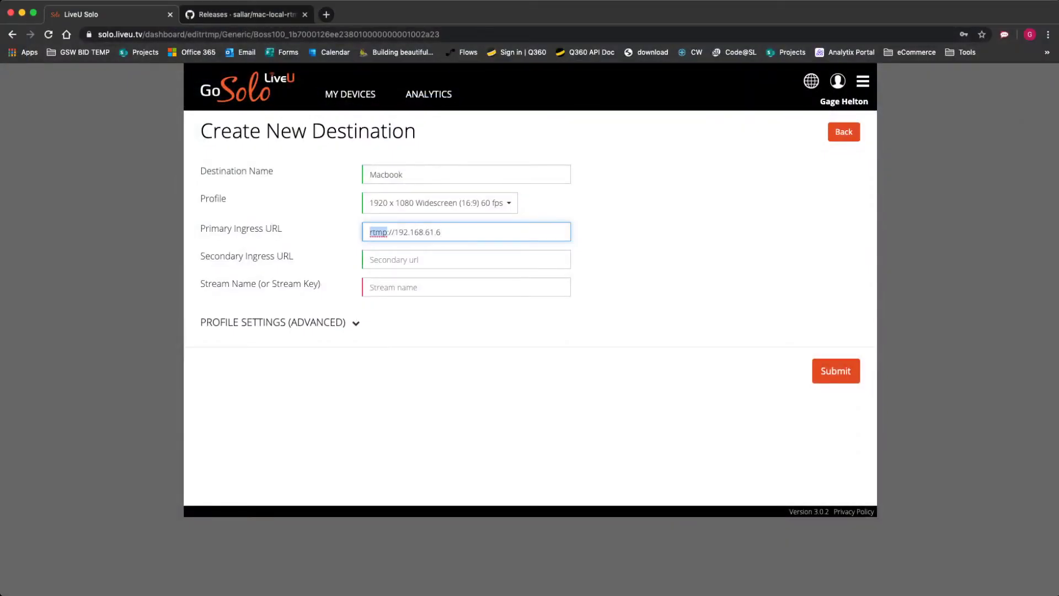
drag(394, 232, 441, 232)
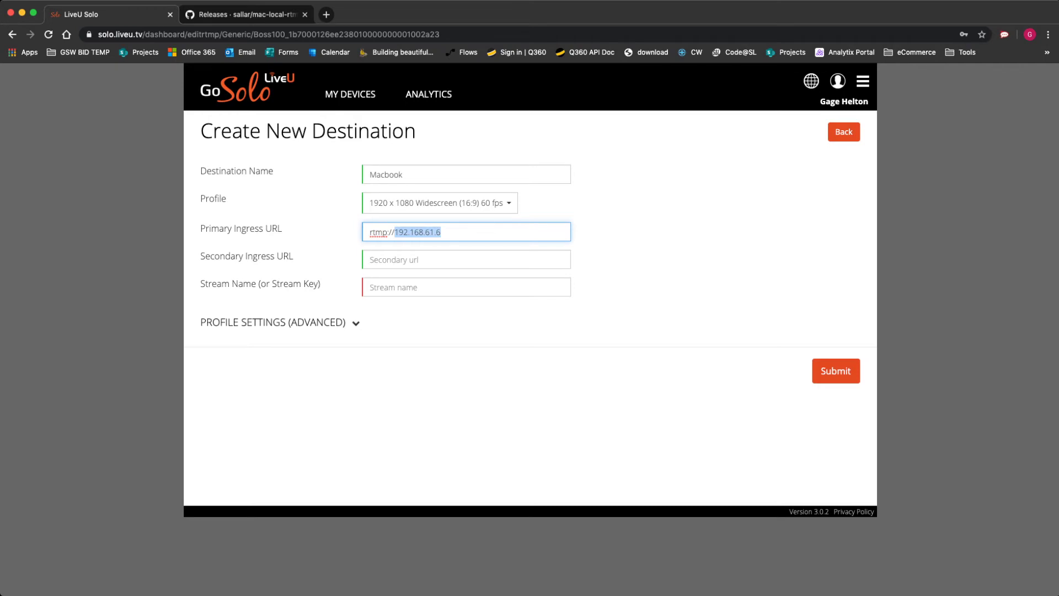
click(442, 232)
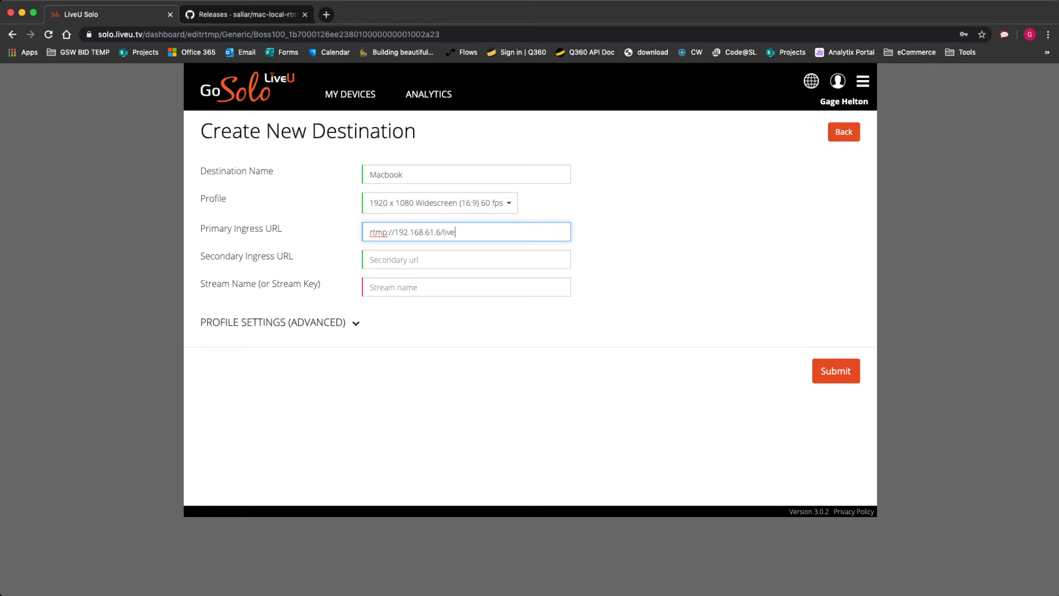
key(super+a)
key(Right)
key(alt+shift+Left)
click(457, 232)
click(419, 287)
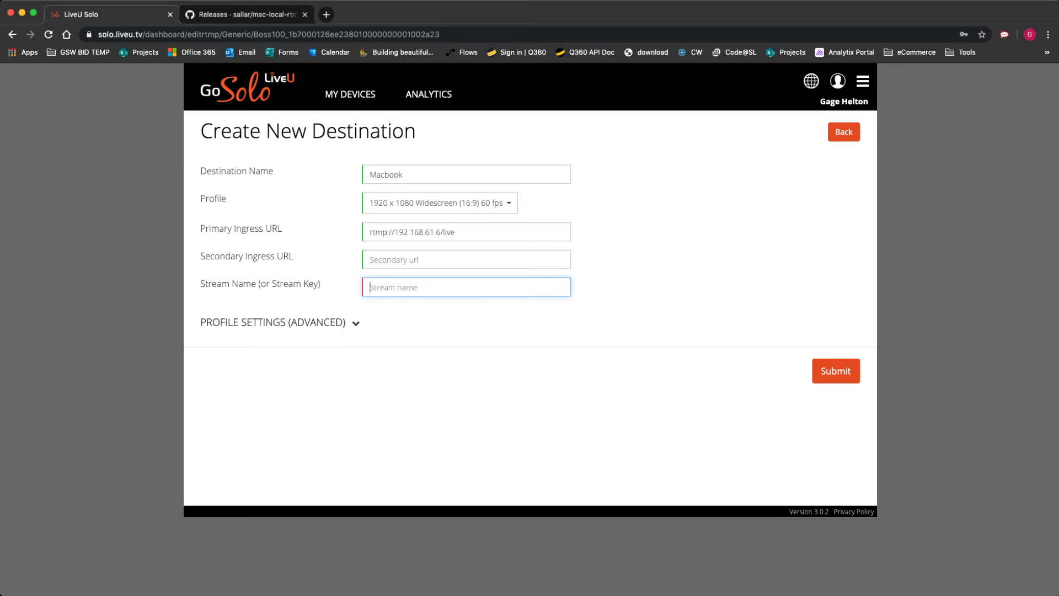
text(Local stream)
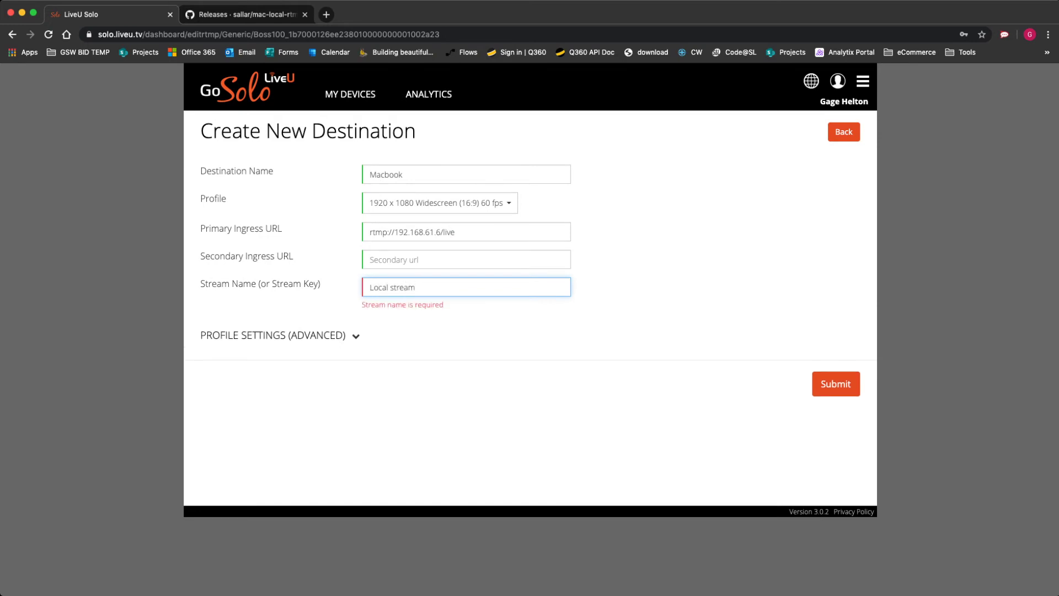
key(shift+alt+Left)
key(BackSpace)
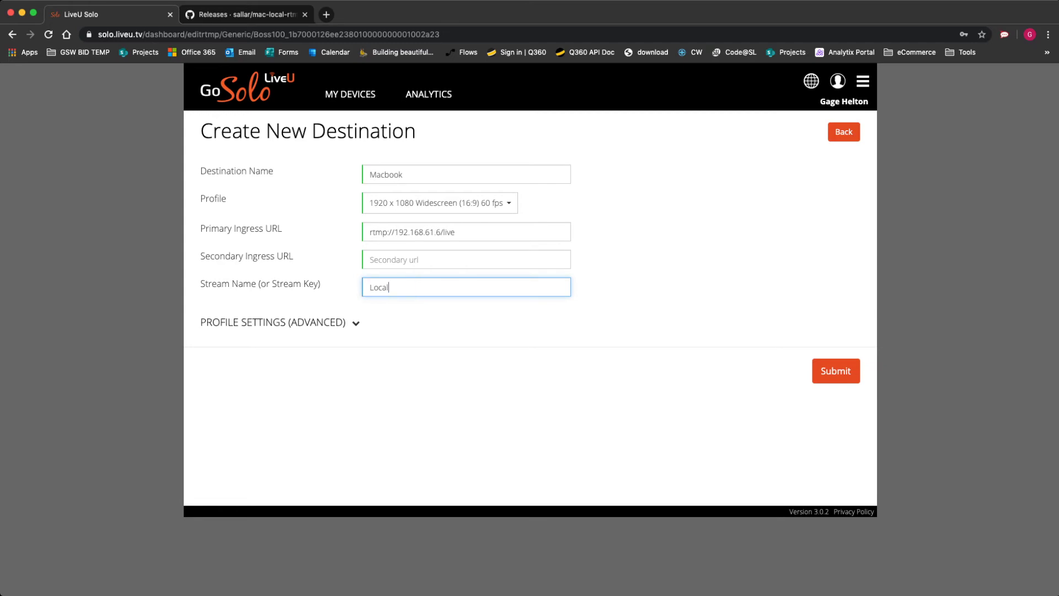
key(BackSpace)
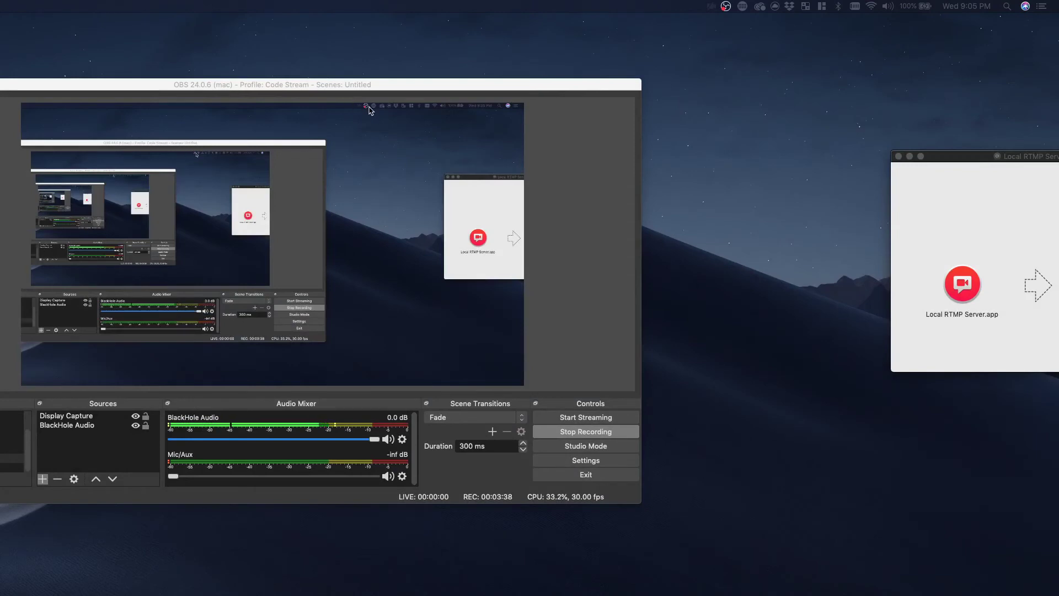
Copy the stream key from Local RTMP Server, paste it as the destination's Stream Name (or Stream Key) in LiveU Solo, and submit the form.
click(711, 6)
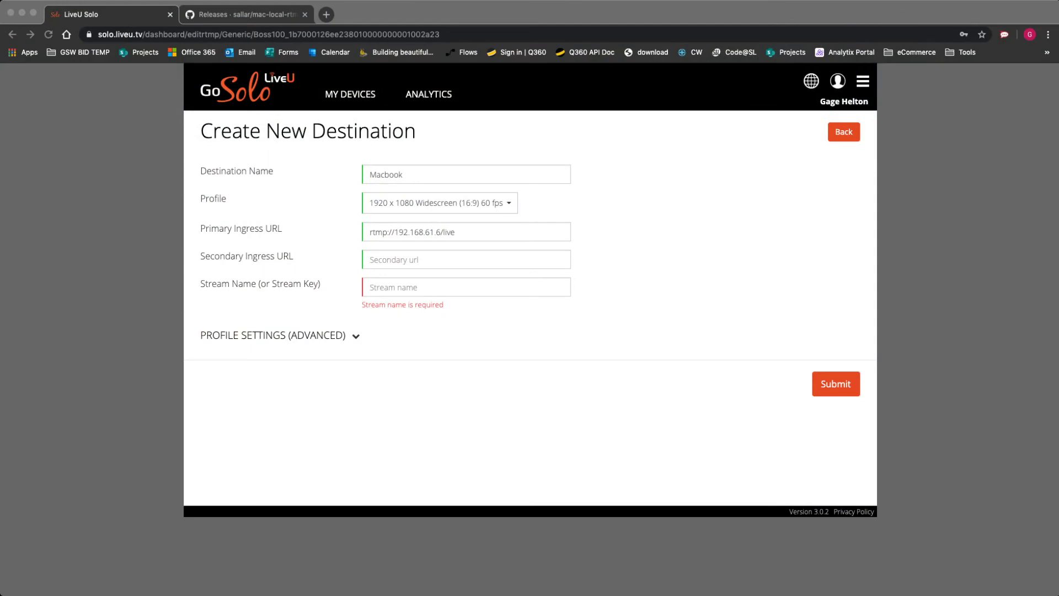
click(466, 288)
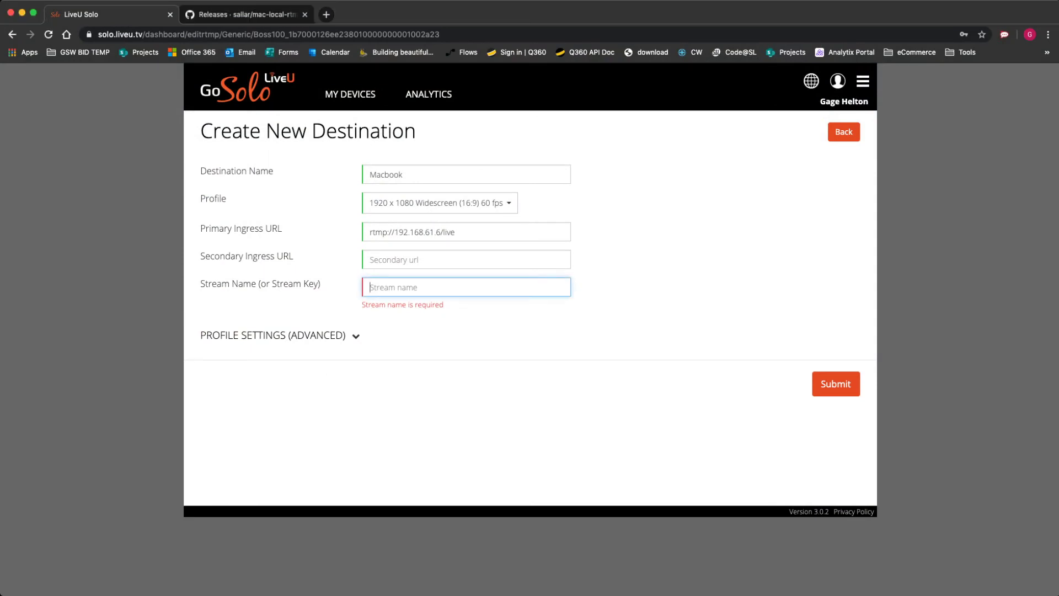
key(super+v)
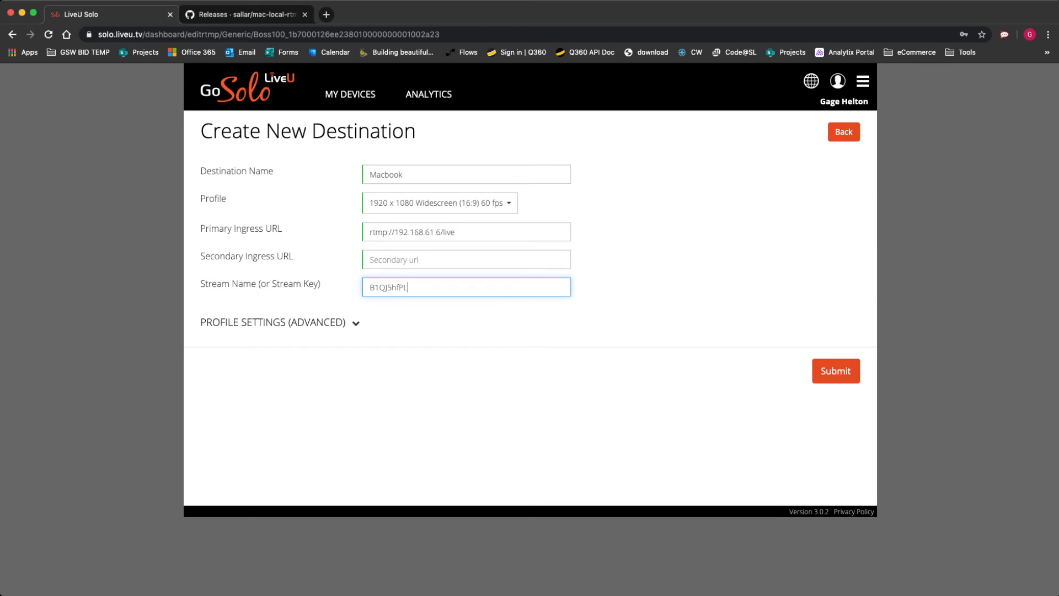
key(Return)
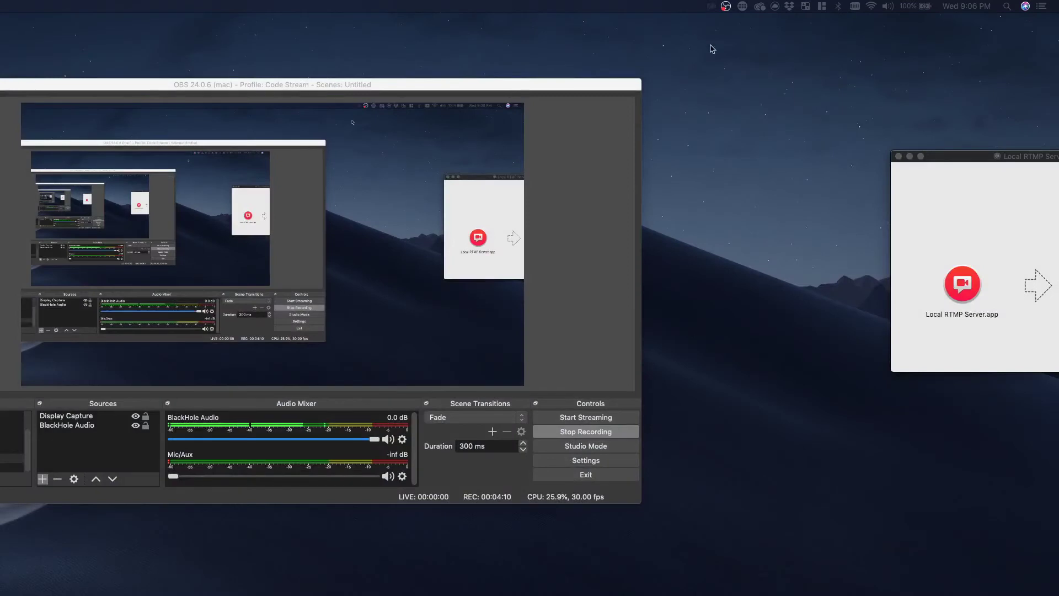
Show the live stream's details in Local RTMP Server and copy the stream's URL.
click(711, 7)
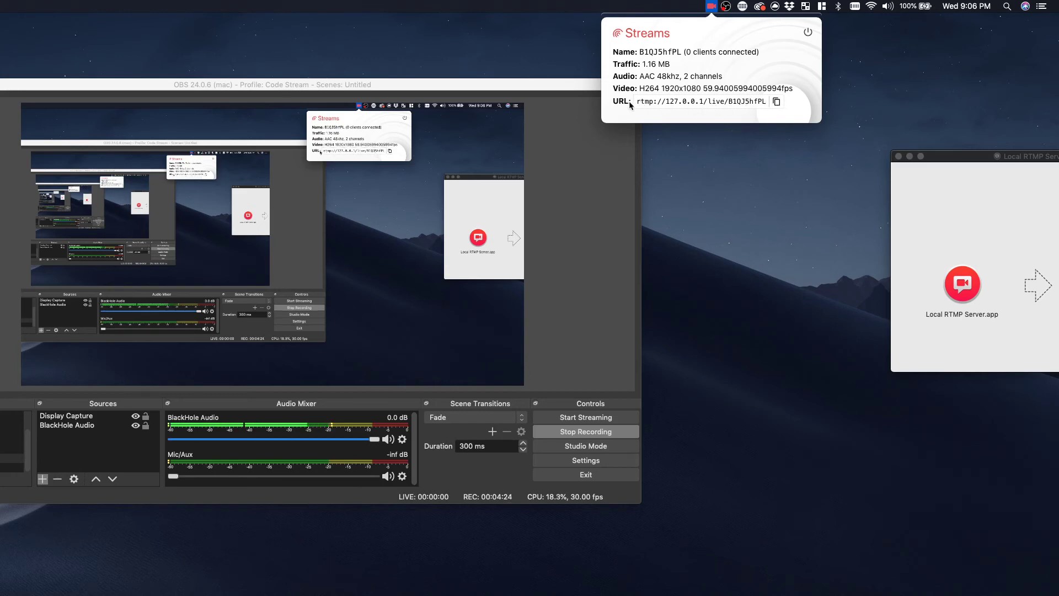
click(711, 8)
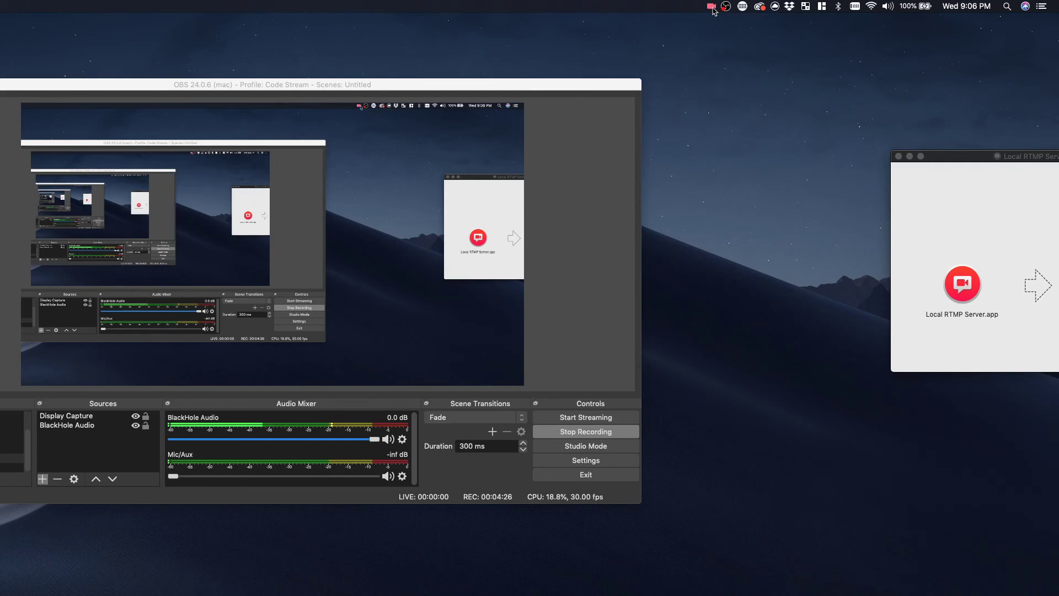
click(711, 7)
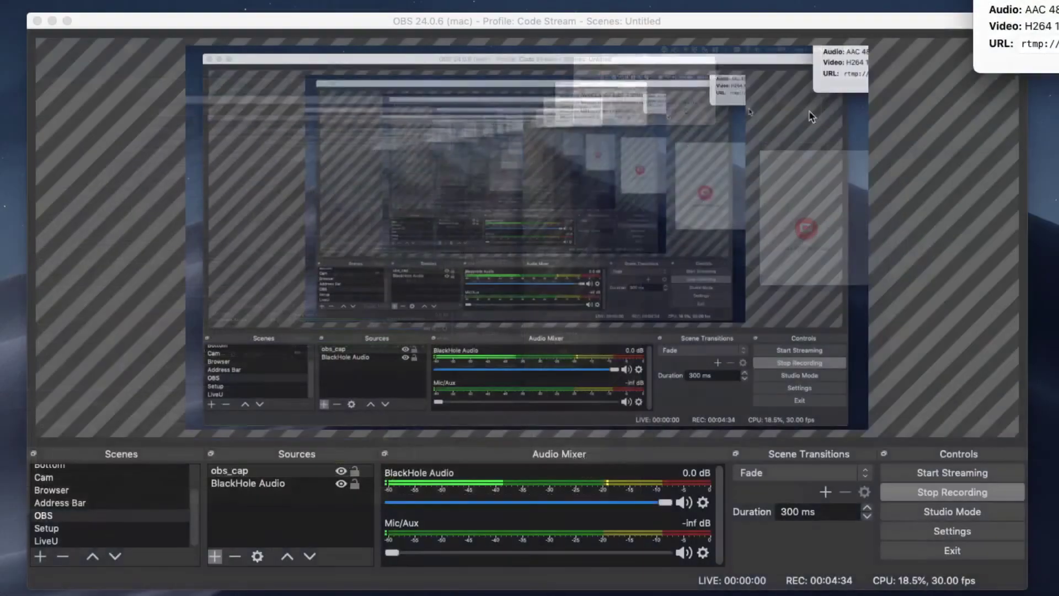
Switch to OBS and add a new Media Source named LiveU Stream to the OBS scene.
click(52, 447)
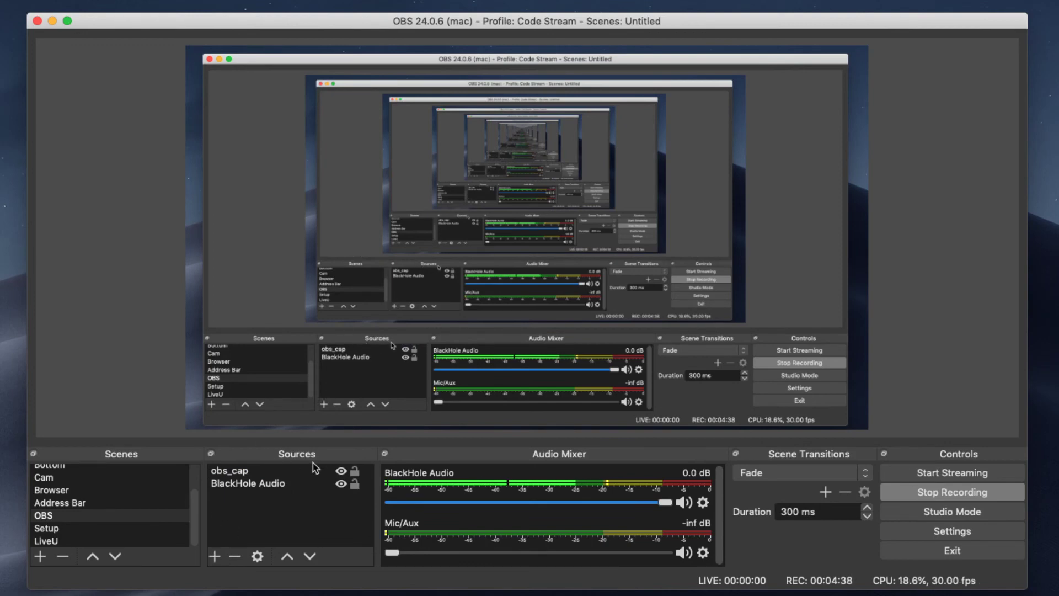
click(214, 556)
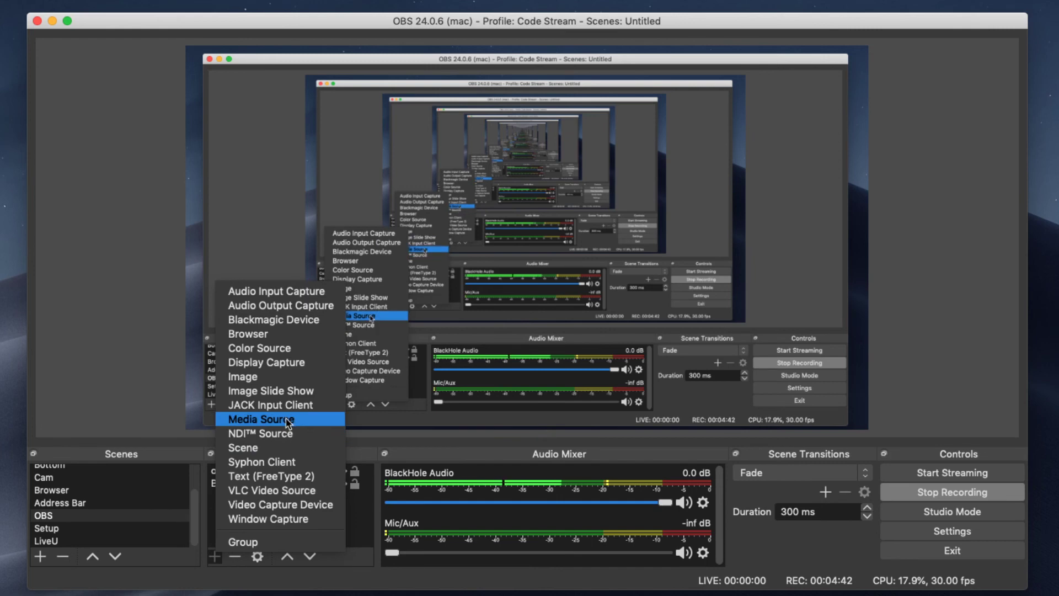
click(285, 419)
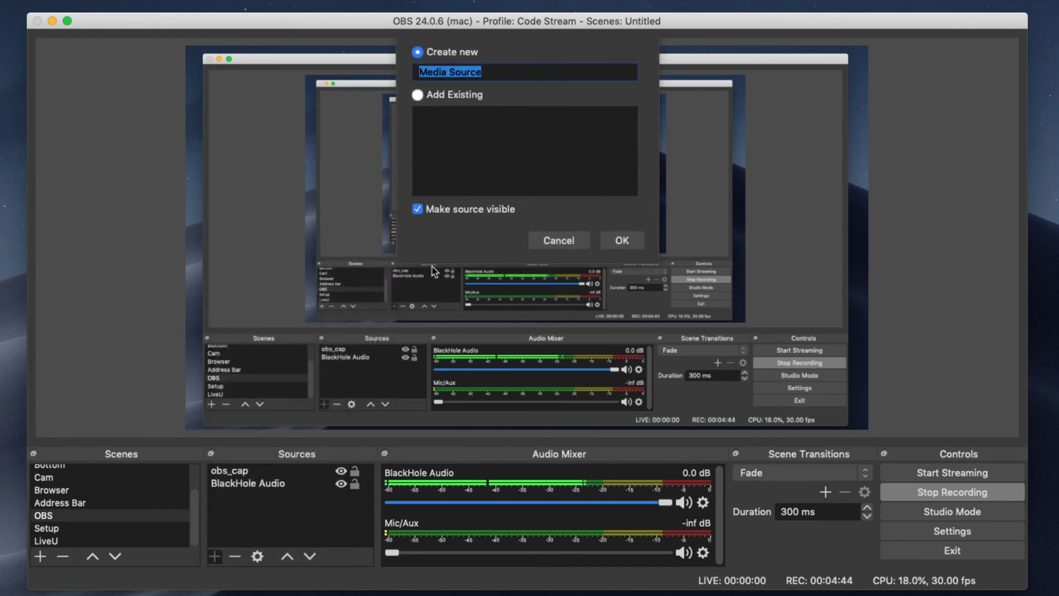
text(Livu)
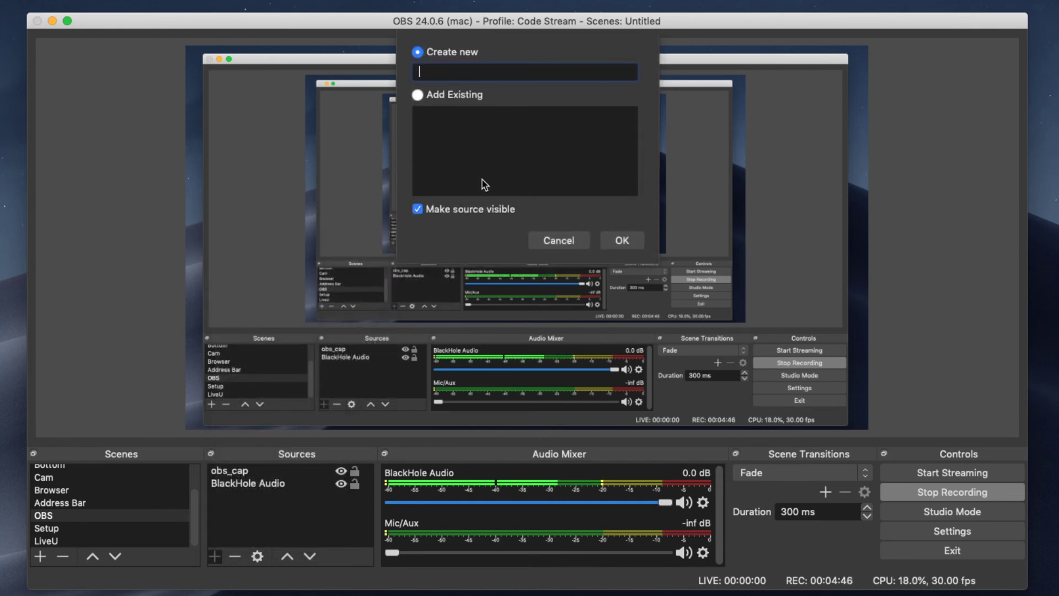
key(BackSpace)
text(eU Stream)
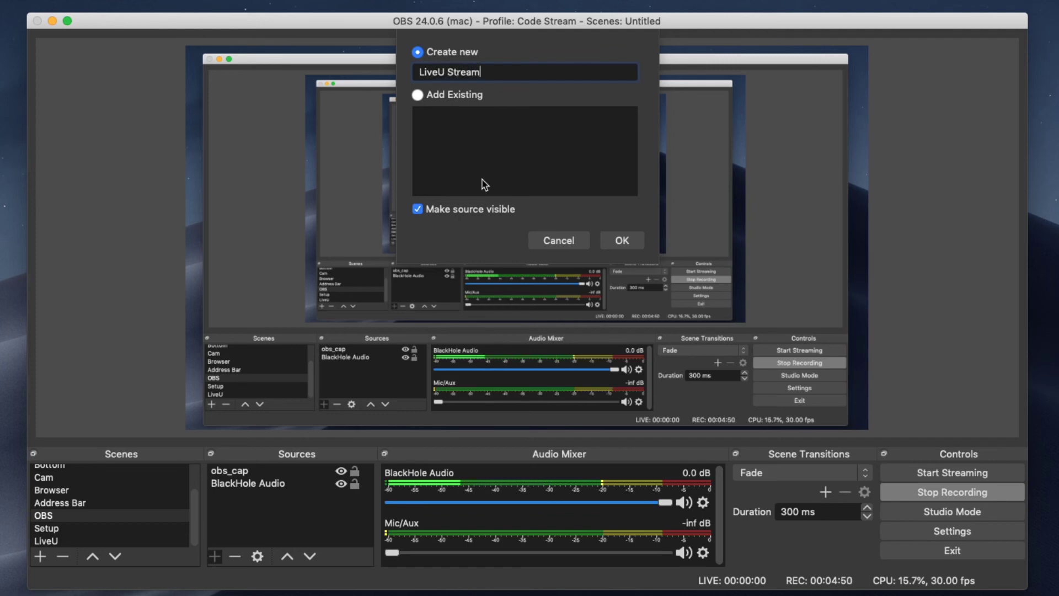
key(Return)
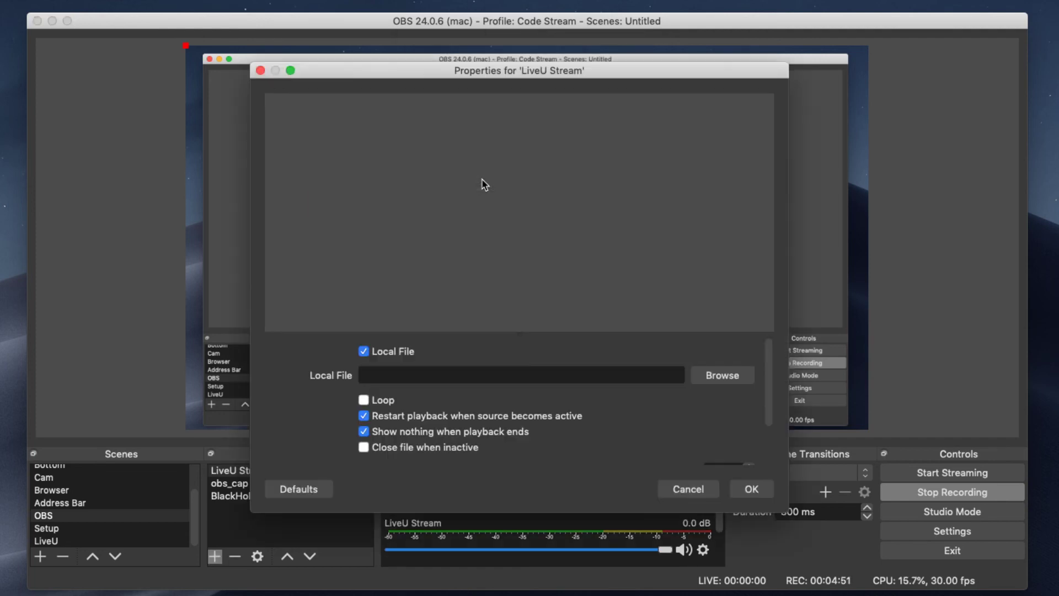
Disable Local File for the LiveU Stream source, paste the copied stream URL with its key as Input, and set Input Format to rtmp.
click(363, 351)
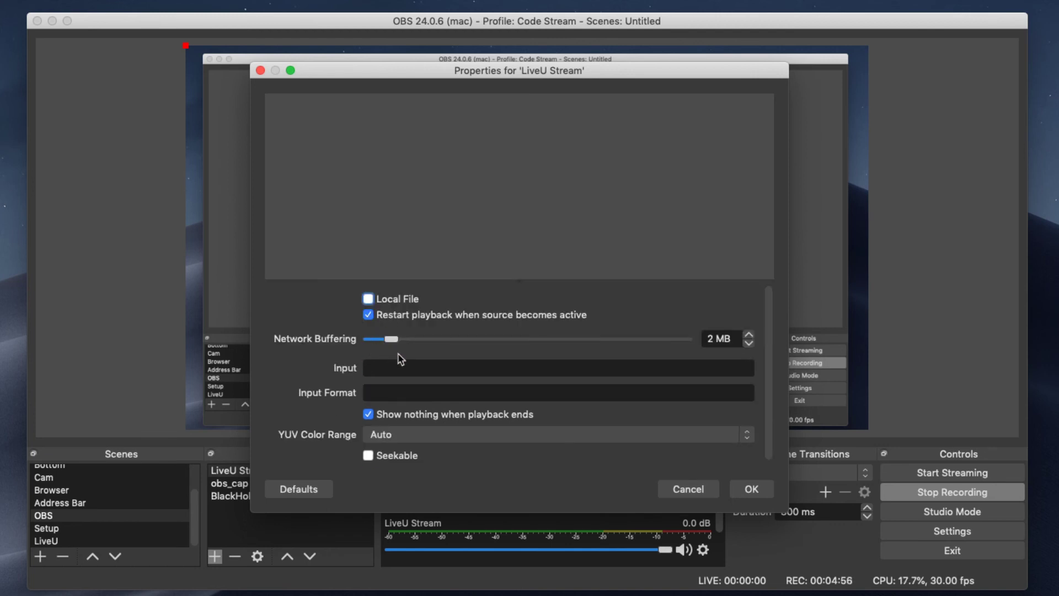
click(386, 366)
key(super+v)
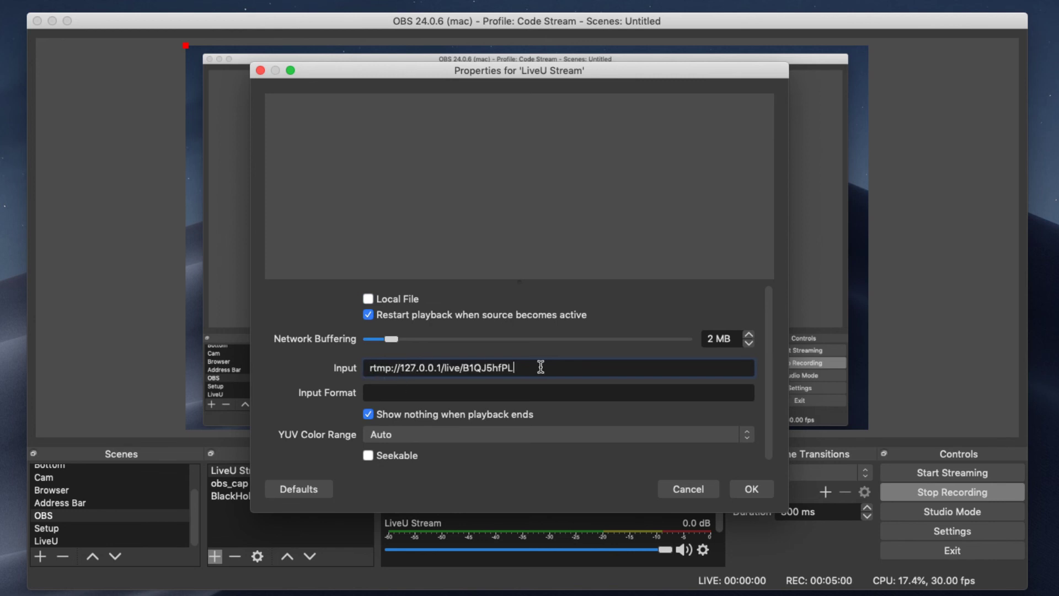
drag(515, 368, 334, 367)
click(379, 391)
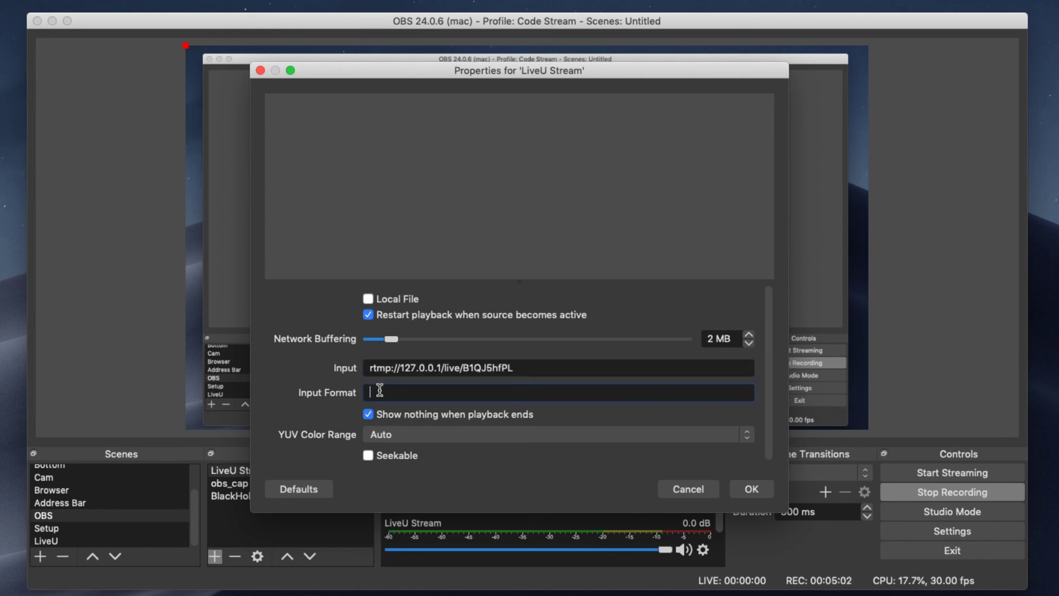
text(rtmp)
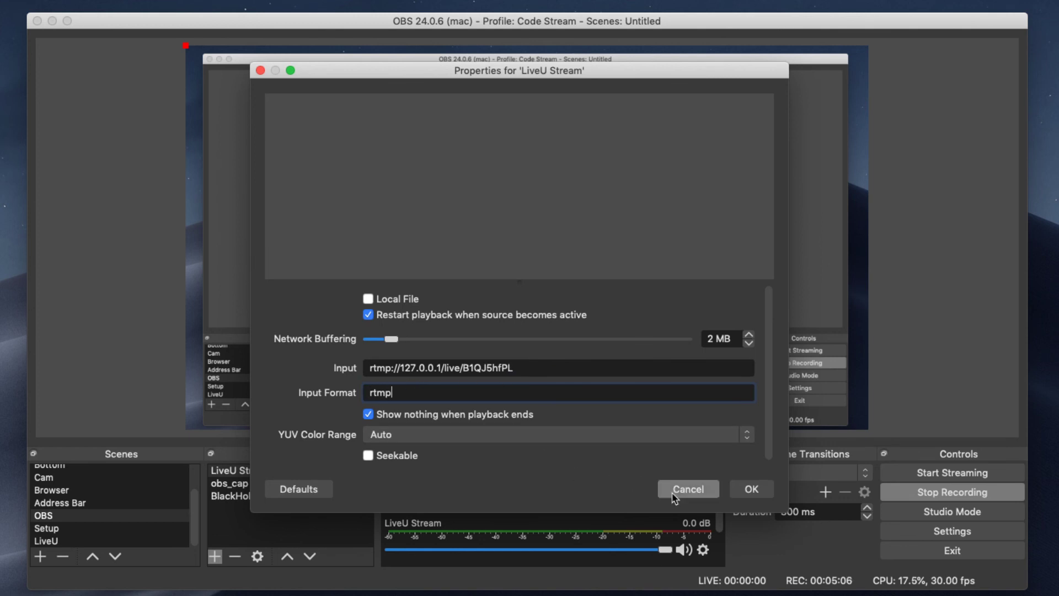